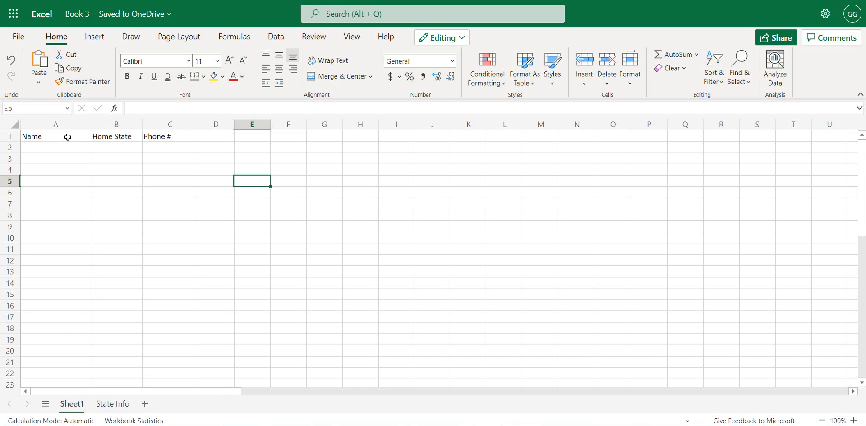
click(61, 138)
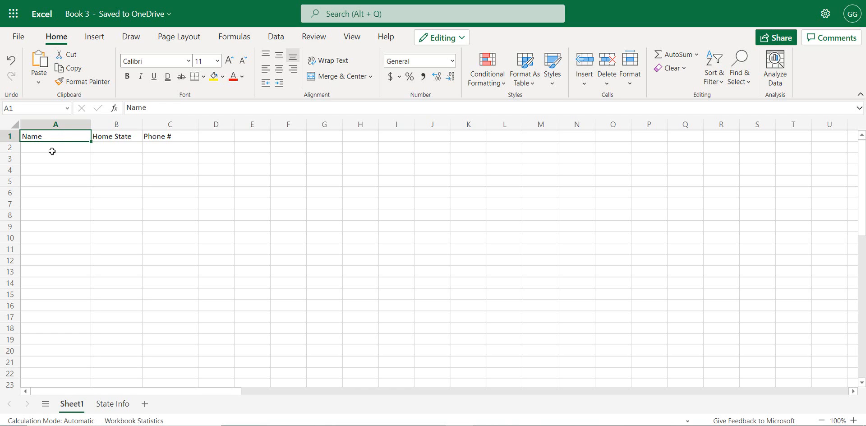
click(111, 138)
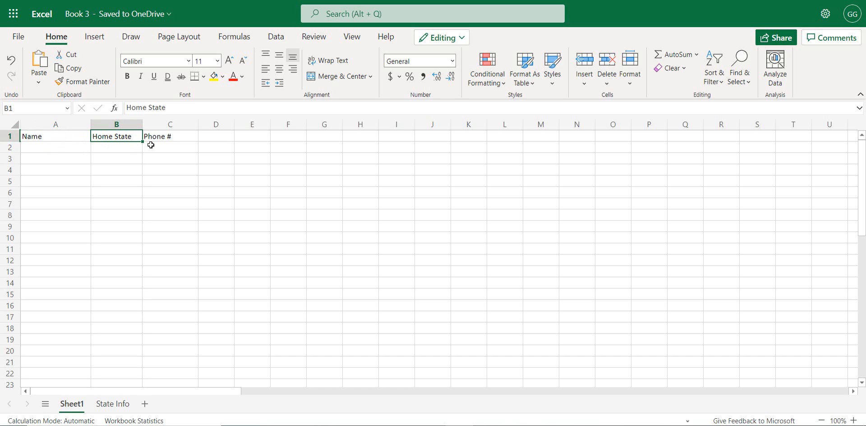
click(167, 136)
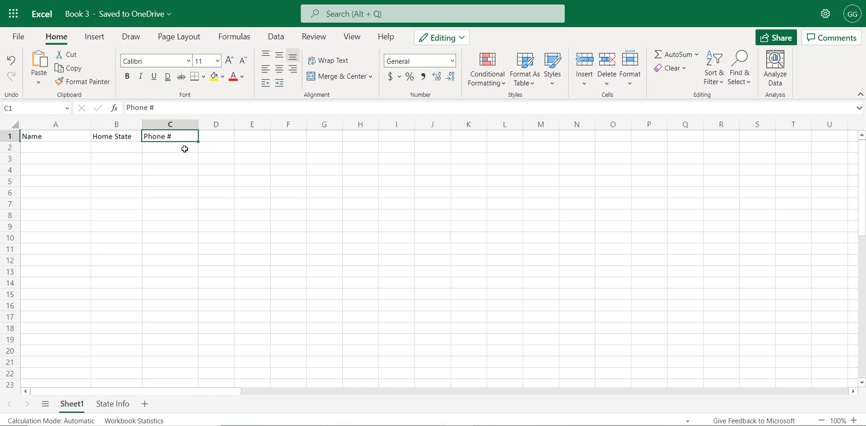
click(73, 146)
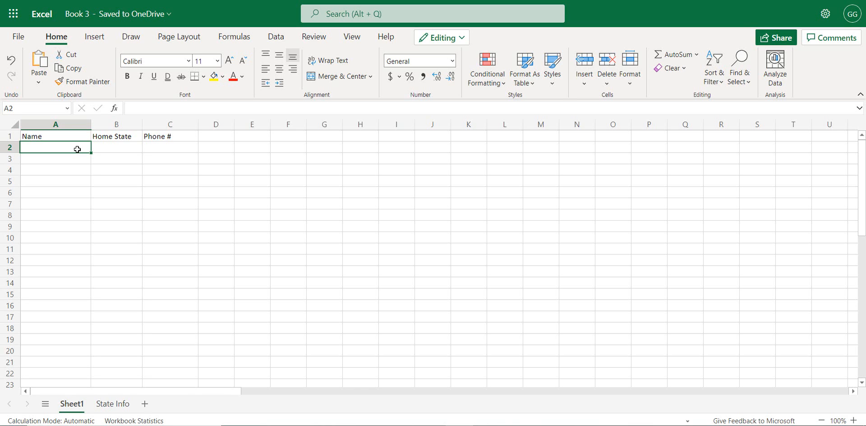
click(72, 125)
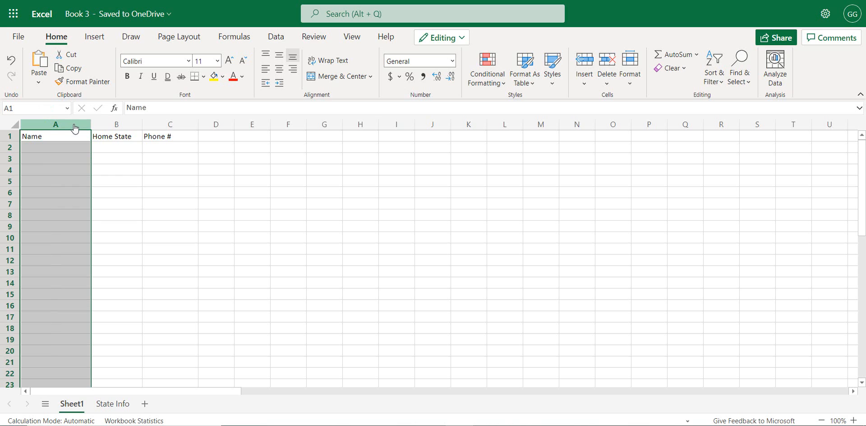
Add a custom data validation rule to cell A2 under Name with the formula =istext(A2)
click(53, 146)
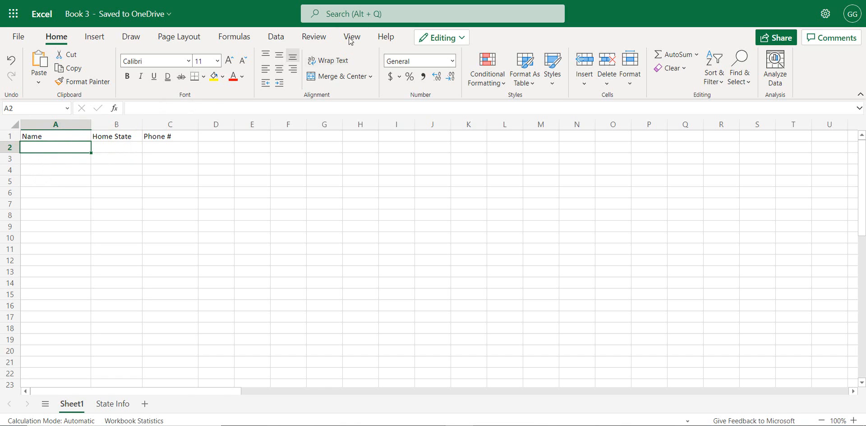
click(276, 38)
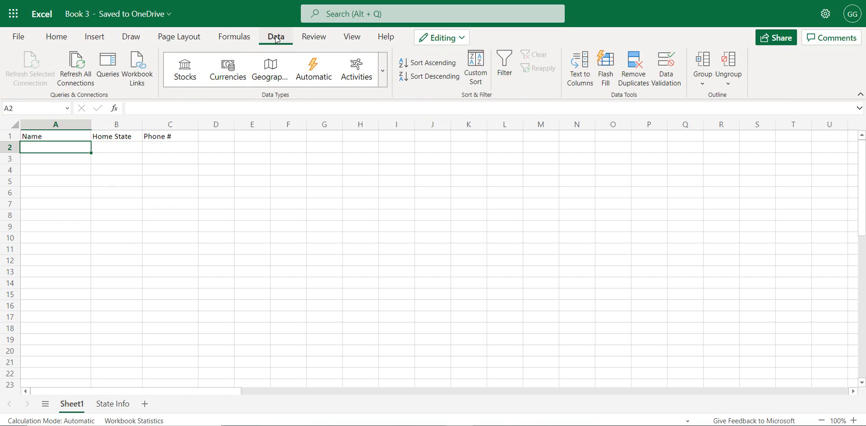
click(669, 72)
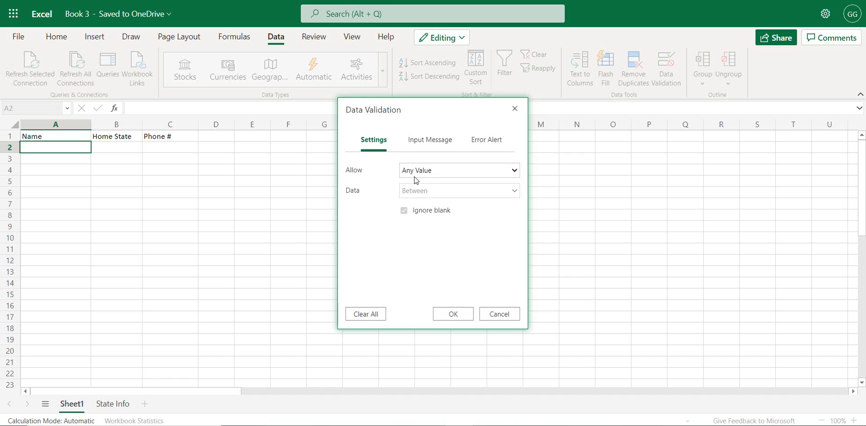
click(462, 174)
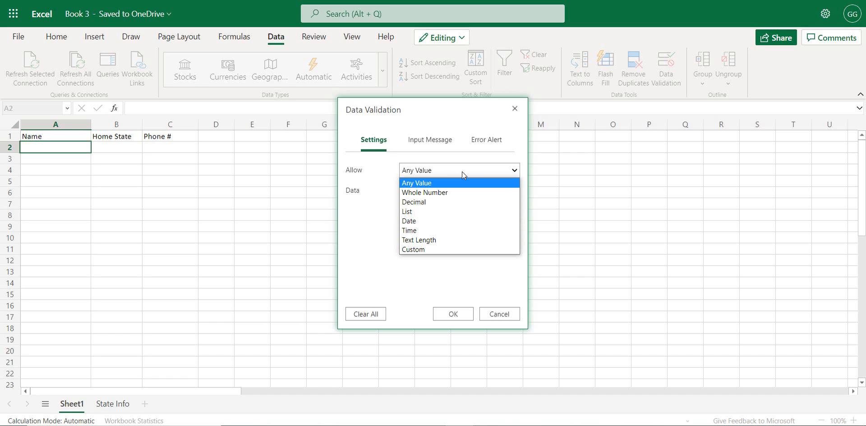
click(419, 250)
click(430, 212)
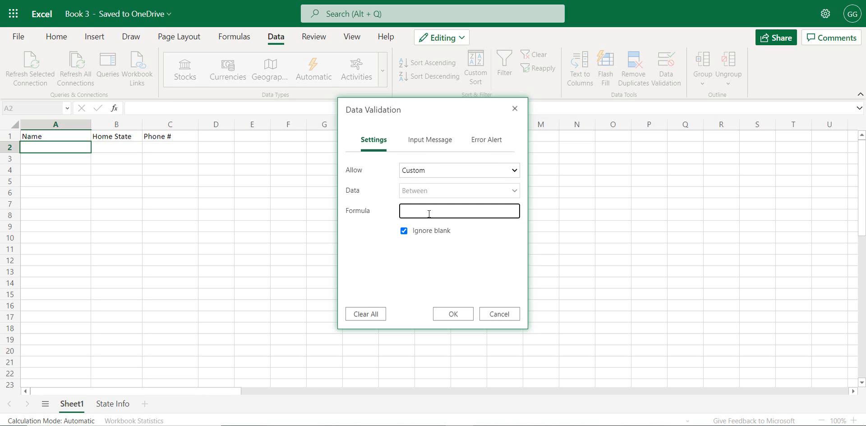
text(=istext()
click(83, 146)
text())
key(Return)
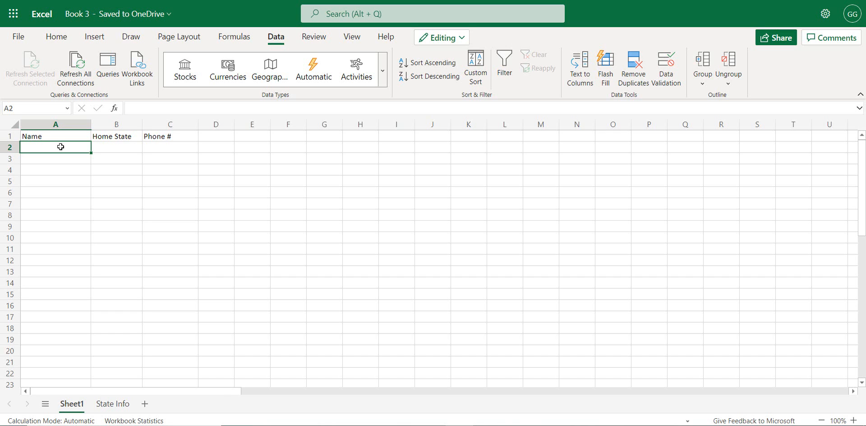
Test the validation rule in A2 by entering 123, and retry with ABC
text(123)
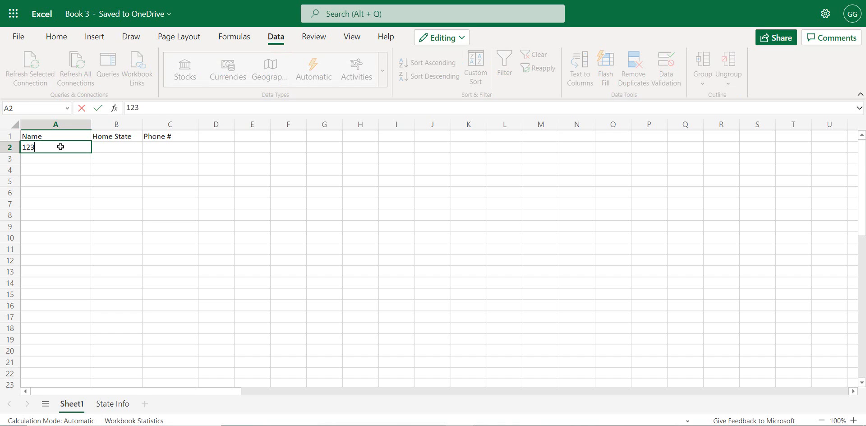
key(Return)
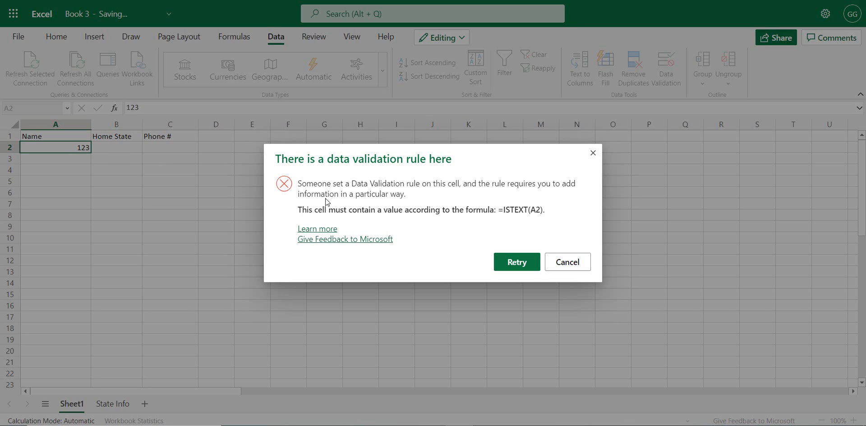
click(513, 265)
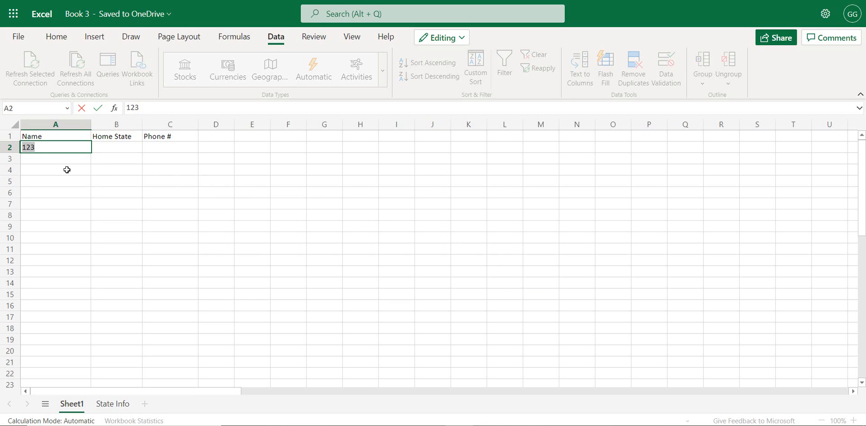
key(BackSpace)
text(ABC)
key(Return)
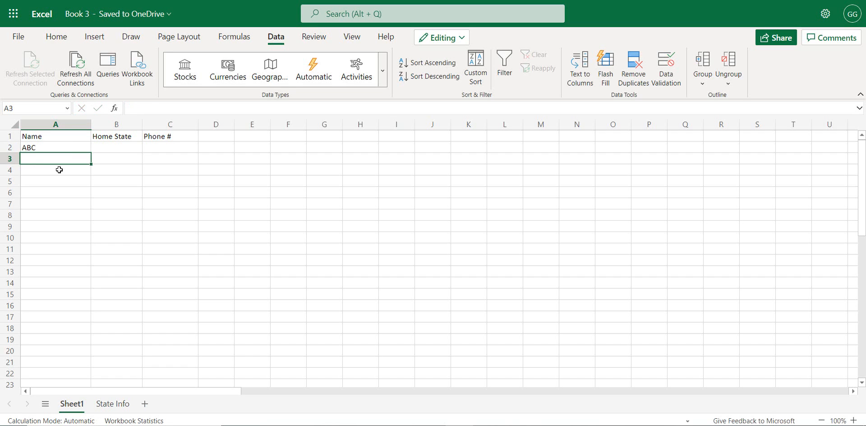
Clear the test text from A2 and fill its validation rule down through A22
key(Up)
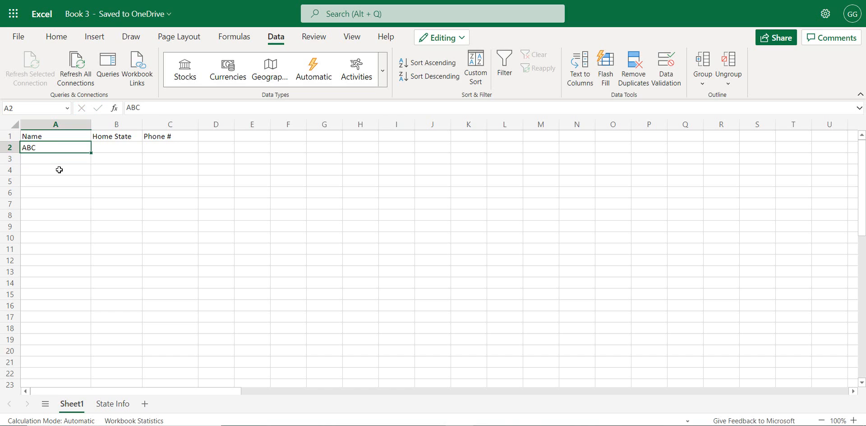
key(Delete)
drag(91, 154, 63, 376)
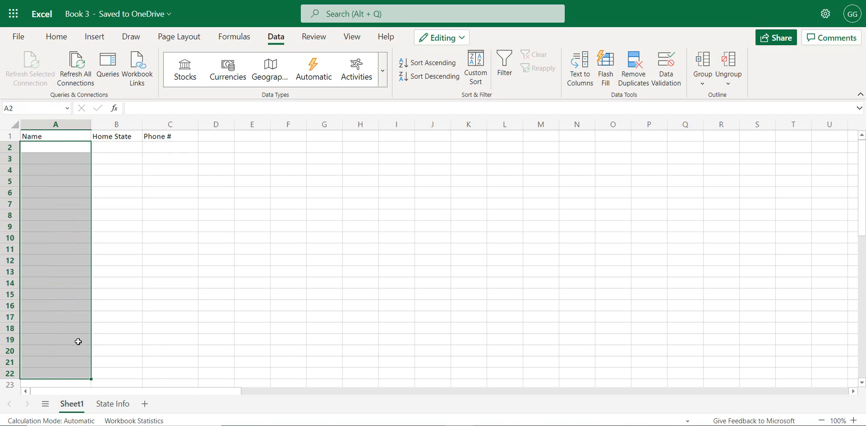
Test the copied validation rule by entering 123 in A8, and erase the entry on retry
click(71, 161)
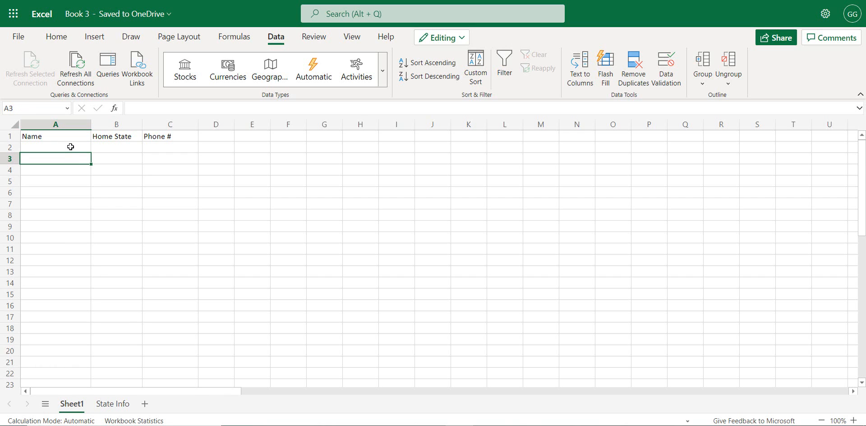
key(Down)
key(Down)
key(Down)
key(Down)
key(Down)
text(123)
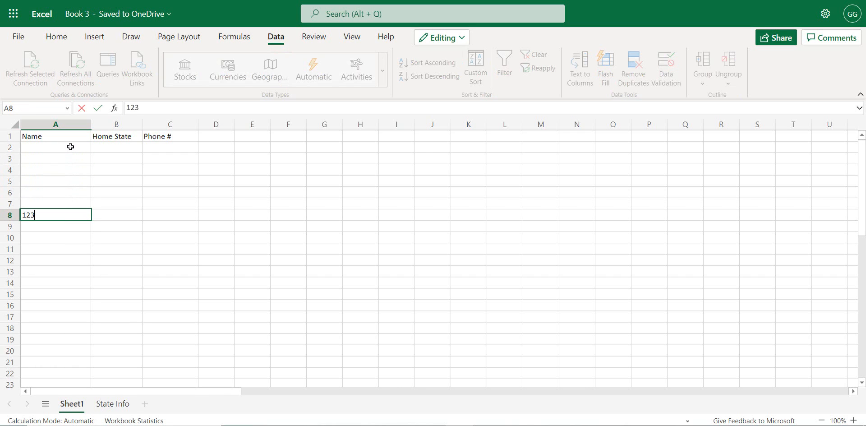
key(Return)
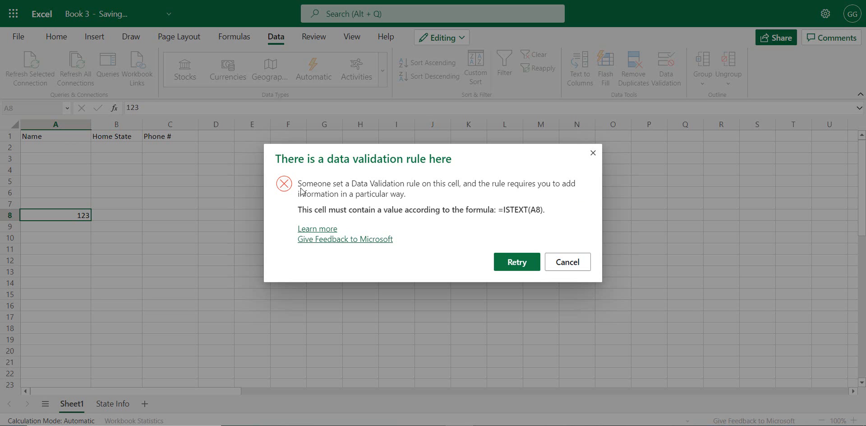
click(530, 264)
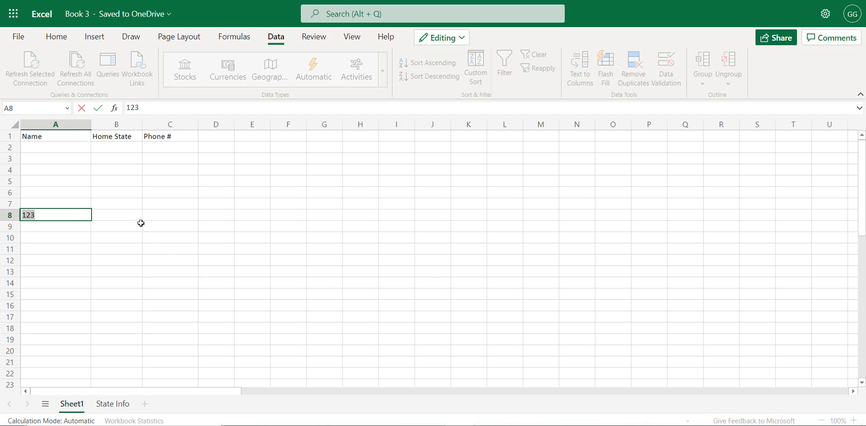
key(BackSpace)
click(99, 149)
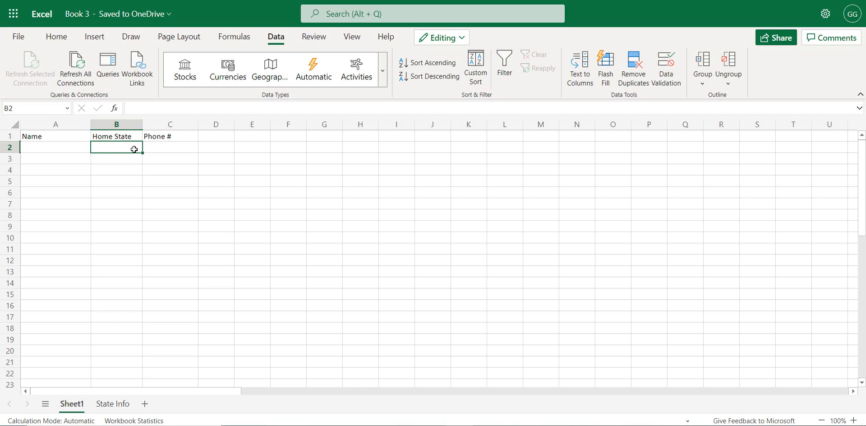
Examine the State Info sheet's columns of state names, abbreviations, capitals and regions
click(108, 405)
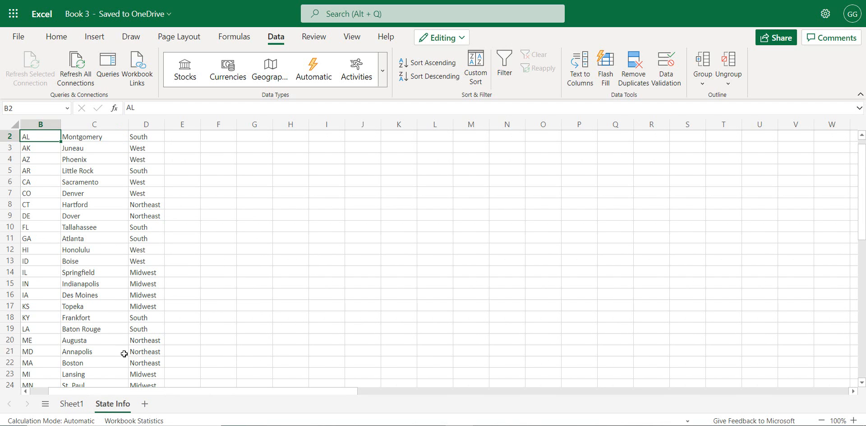
scroll(110, 199, up, 1)
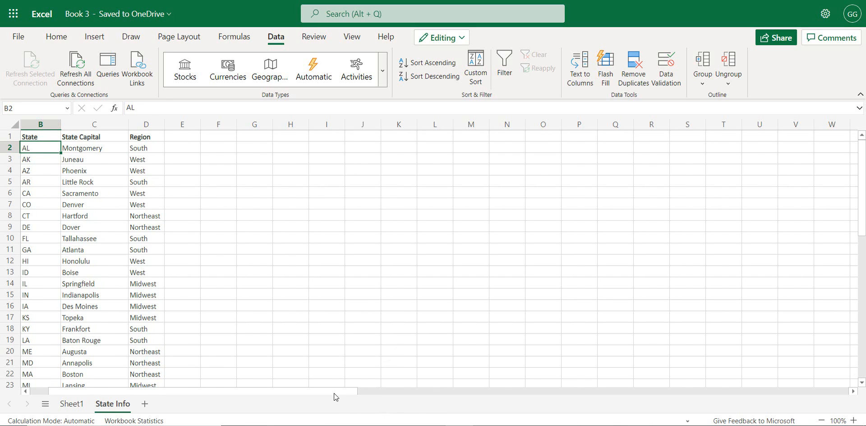
drag(335, 397, 297, 396)
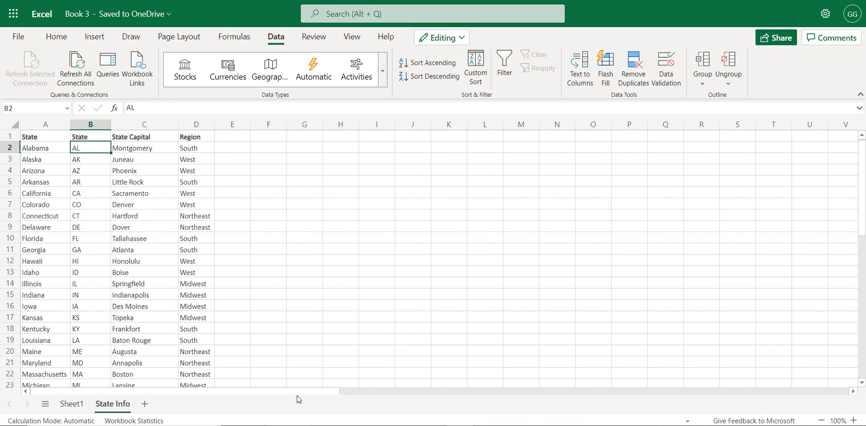
click(44, 135)
drag(52, 151, 33, 240)
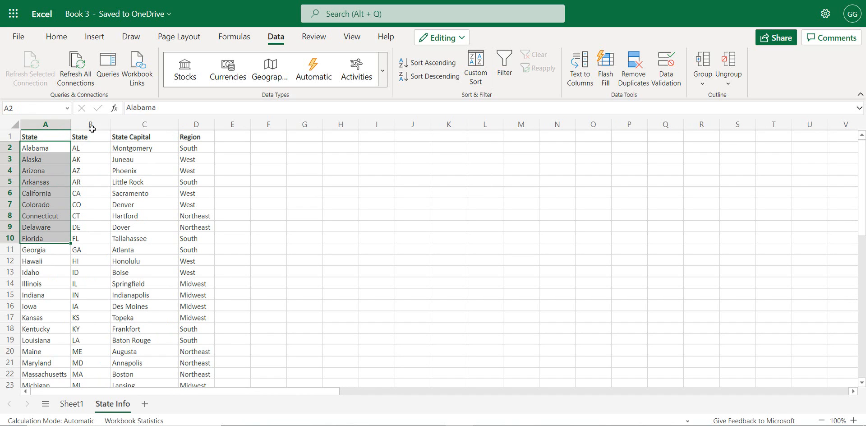
drag(86, 149, 68, 251)
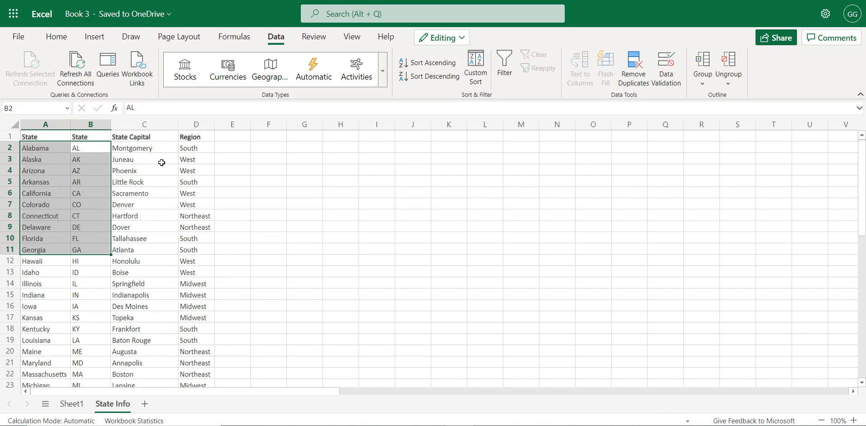
drag(145, 148, 142, 213)
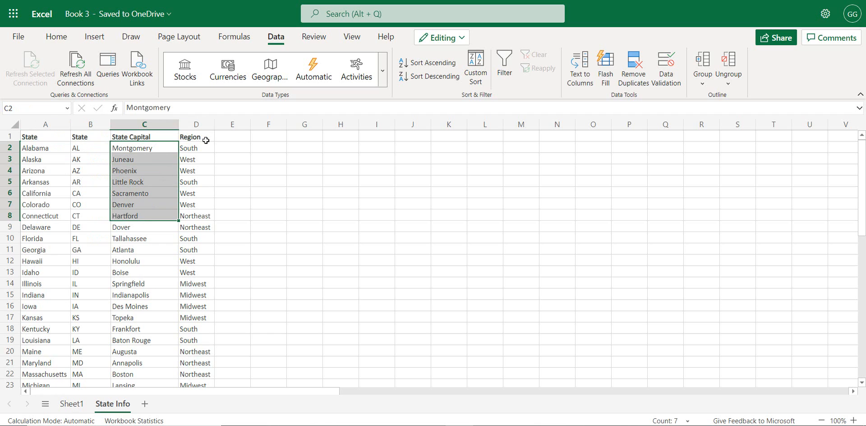
drag(202, 149, 201, 205)
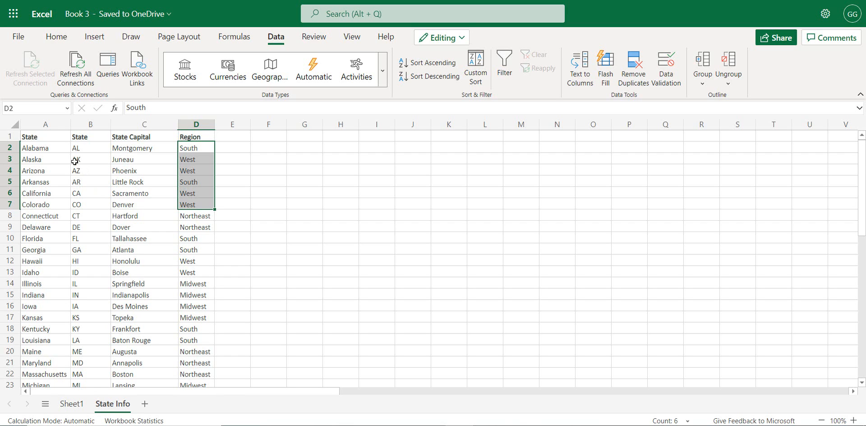
click(51, 126)
click(78, 138)
key(ctrl+space)
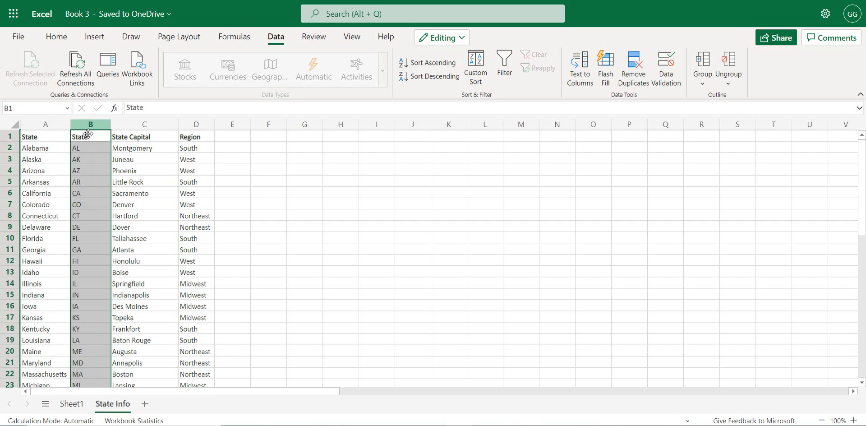
click(45, 124)
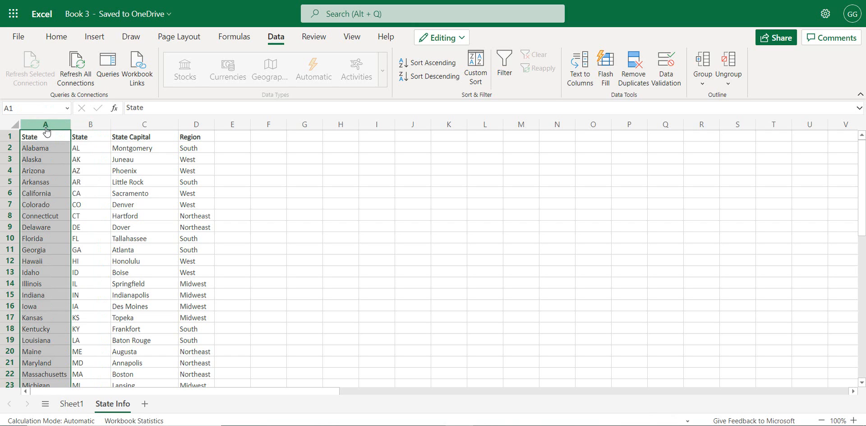
click(45, 150)
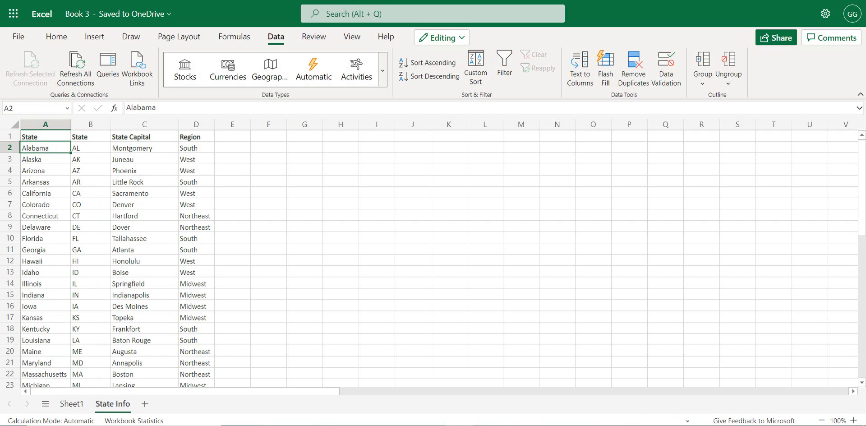
Restrict cell B2 on Sheet1 to a drop-down list sourced from the state names in 'State Info'!$A$2:$A$51
click(72, 404)
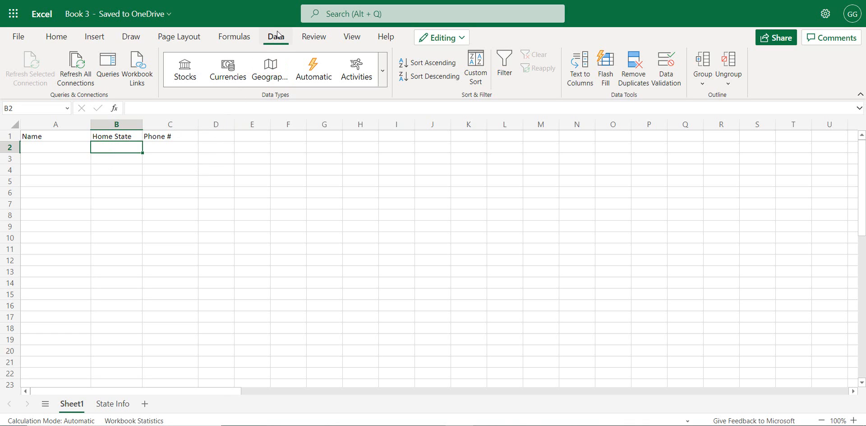
click(667, 71)
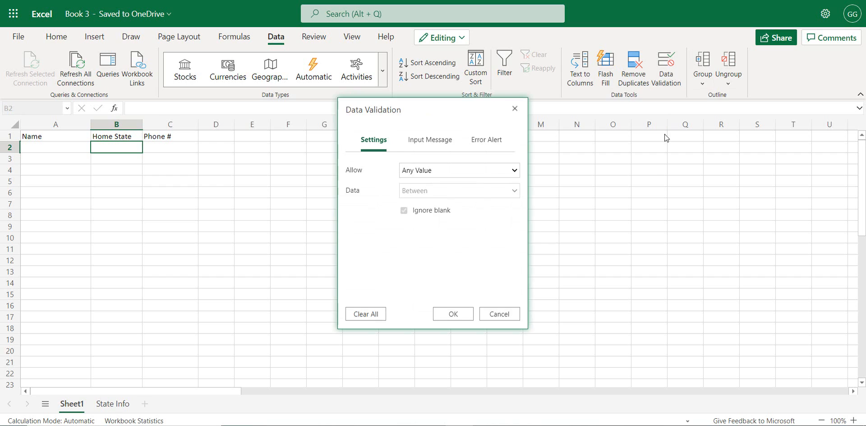
click(445, 172)
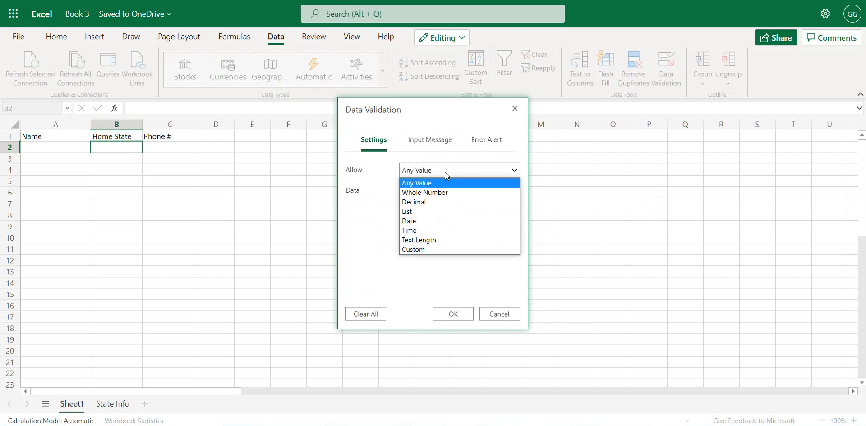
click(407, 212)
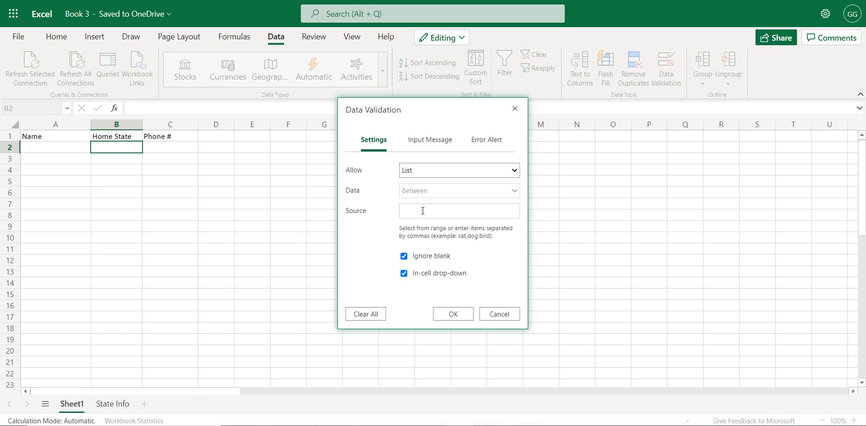
click(423, 211)
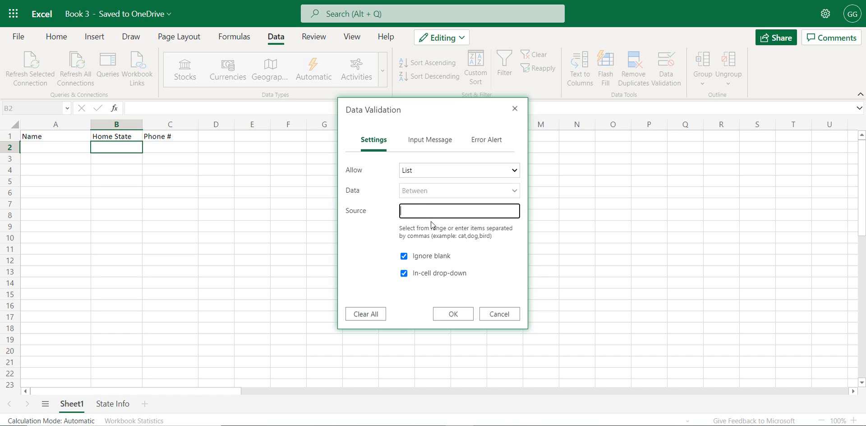
click(108, 406)
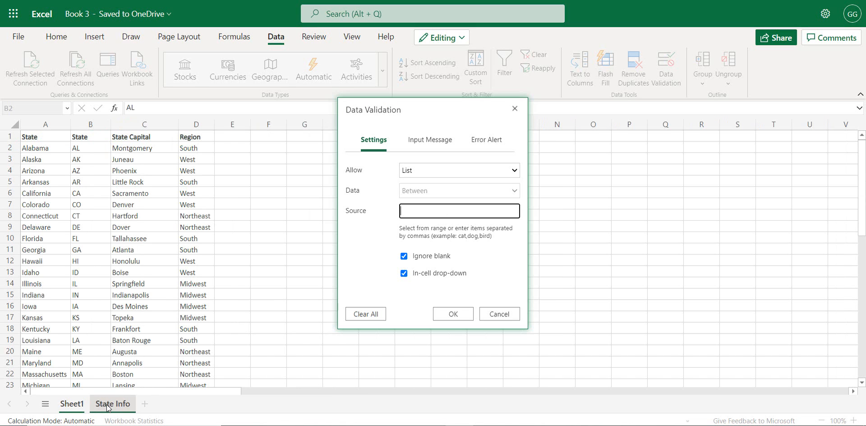
drag(54, 149, 67, 282)
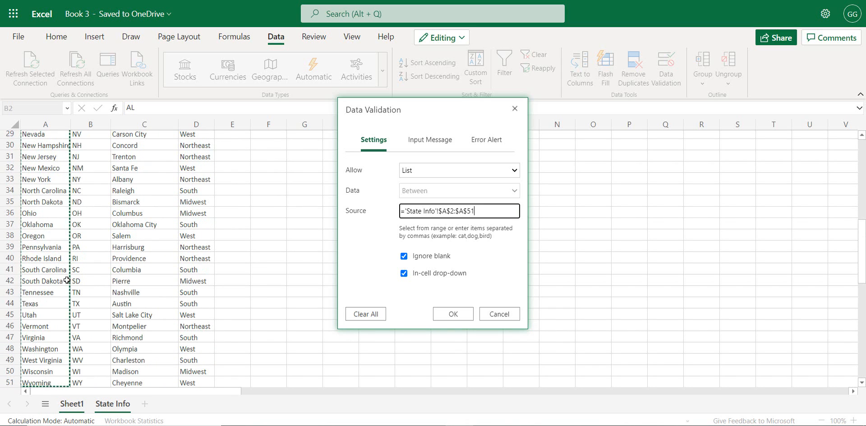
click(451, 315)
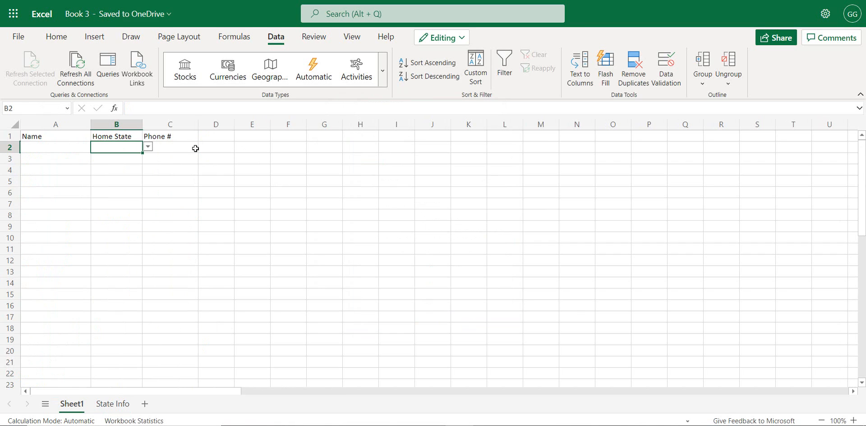
Check the state drop-down in B2 and fill its validation rule down the Home State column
click(149, 149)
mouse_move(152, 171)
mouse_down()
mouse_move(144, 207)
mouse_move(149, 247)
mouse_move(165, 166)
mouse_up()
click(171, 152)
click(133, 149)
drag(142, 154, 127, 378)
Check several cells of the Home State column for the copied drop-down and open the state list in B7
click(114, 195)
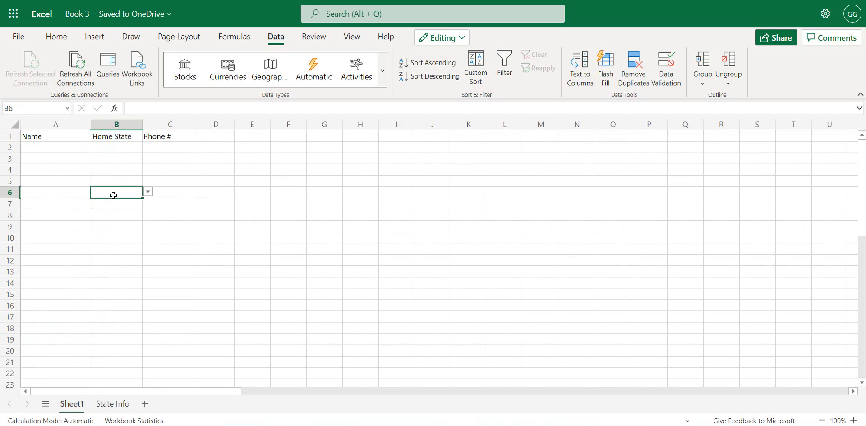
click(121, 171)
click(123, 158)
click(123, 195)
click(119, 225)
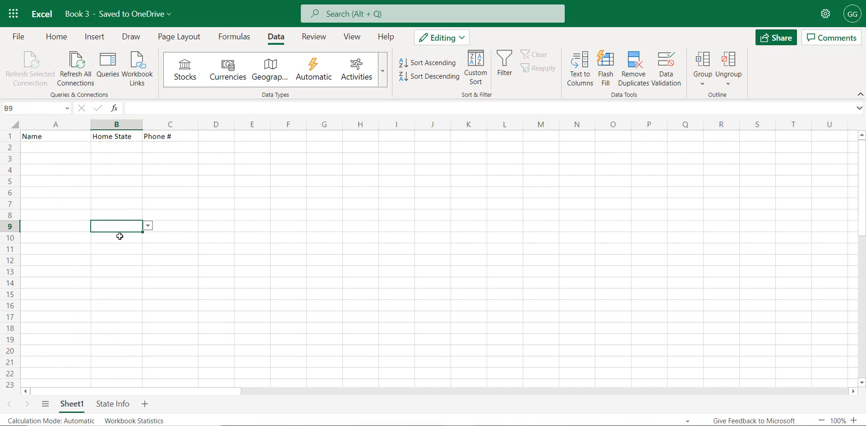
click(117, 216)
click(120, 202)
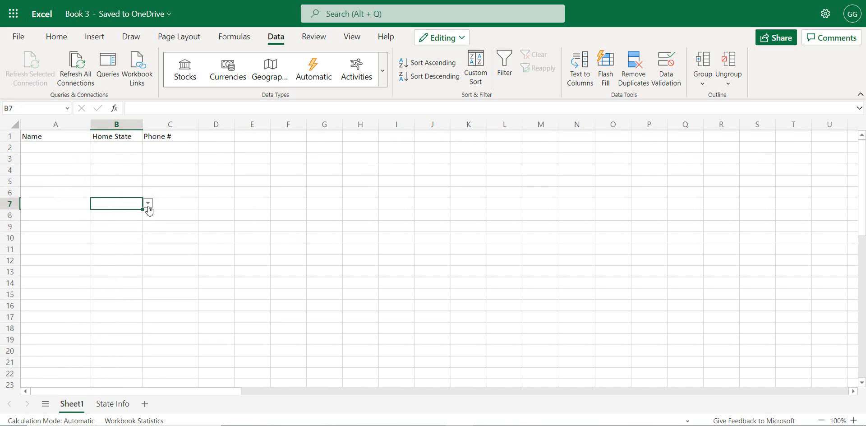
click(148, 204)
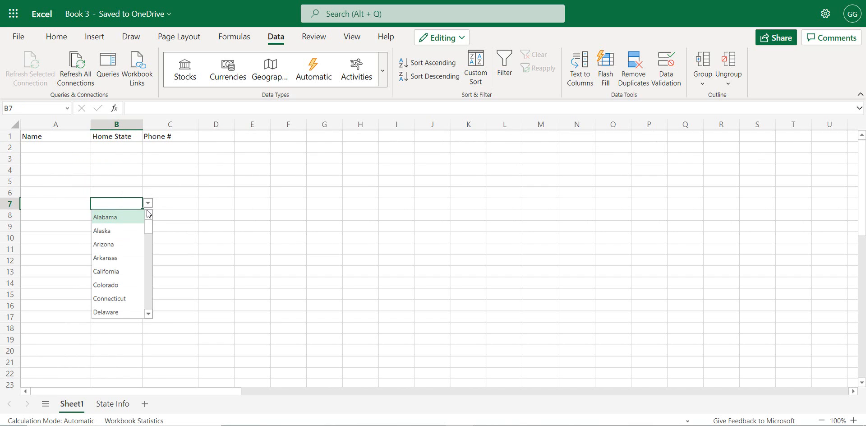
Browse the full list of states in B2's drop-down, from Alabama through Wyoming, without choosing one
click(119, 171)
click(127, 148)
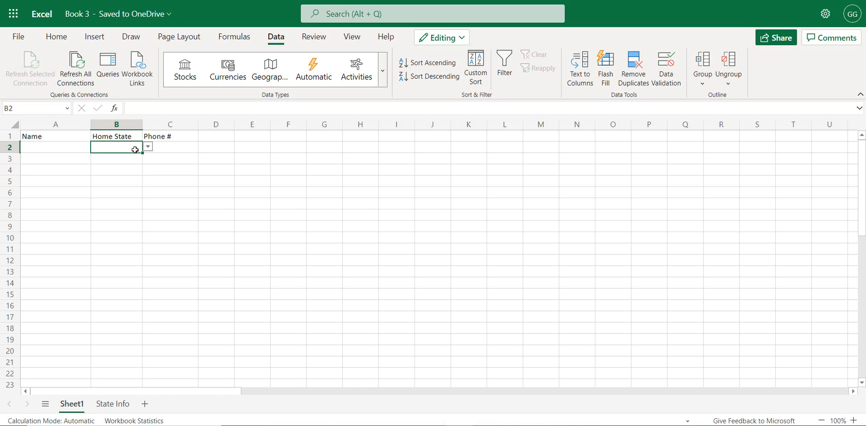
click(148, 146)
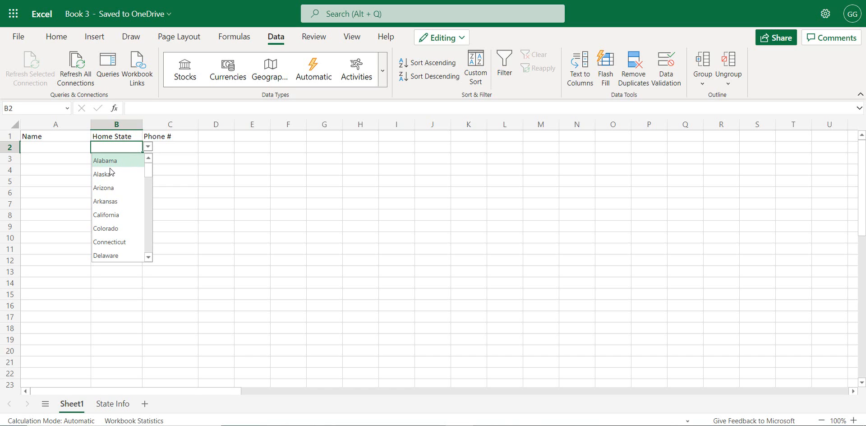
scroll(117, 182, down, 7)
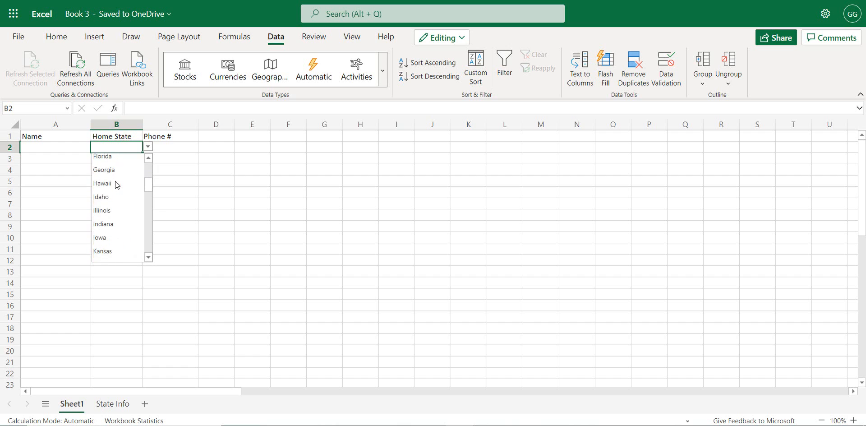
scroll(115, 192, down, 2)
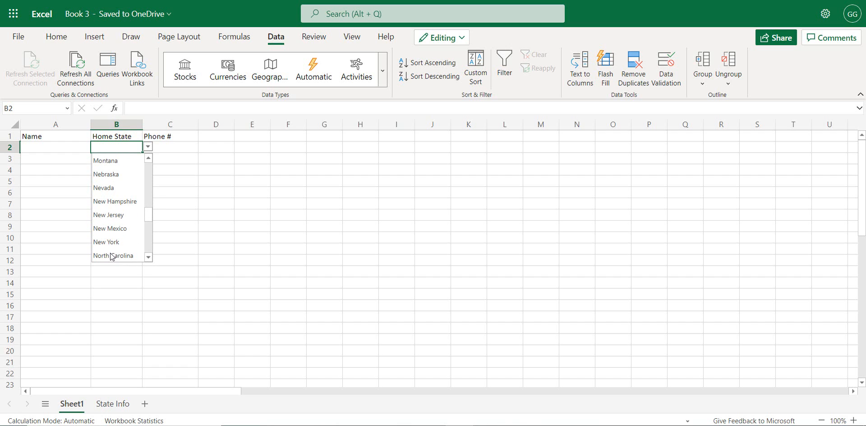
scroll(116, 242, down, 6)
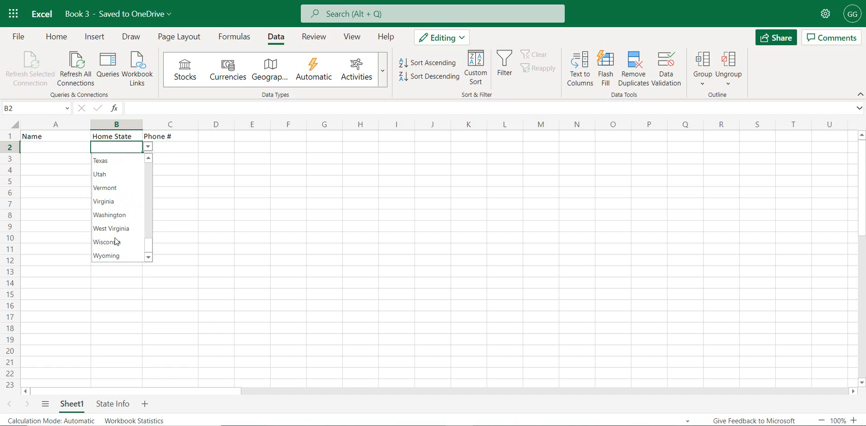
click(184, 179)
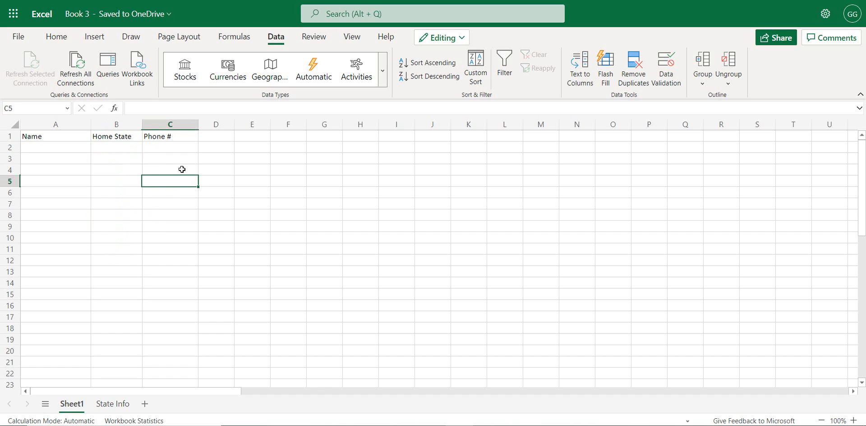
Test filtering B2's state list by entering the letter n, and erase the entry
click(125, 150)
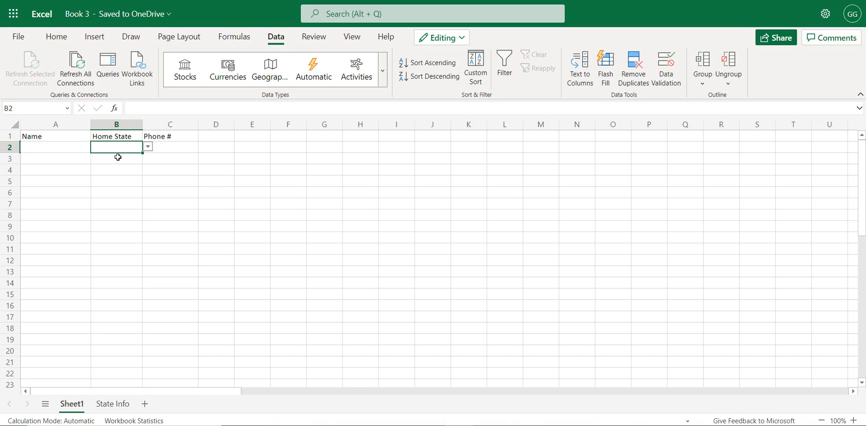
text(n)
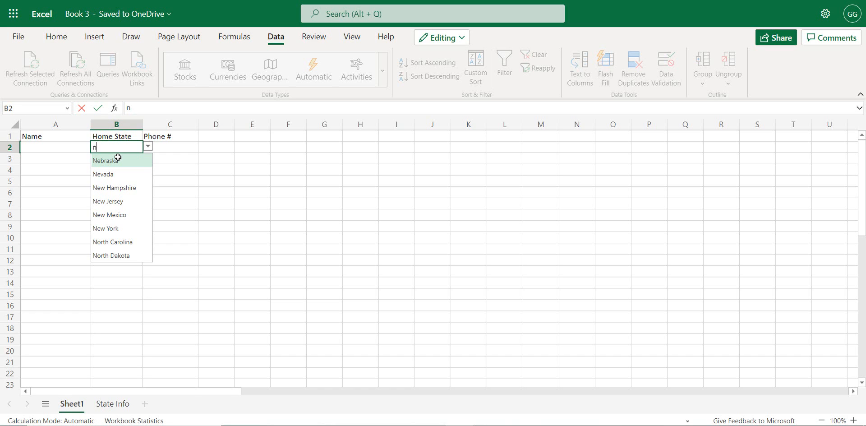
key(BackSpace)
Restrict cell D2 to a drop-down list with the manually entered items Yes, No
click(230, 149)
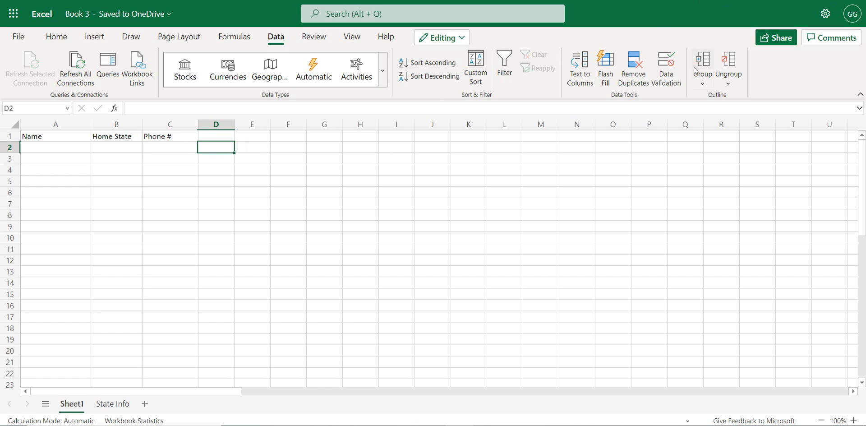
click(673, 63)
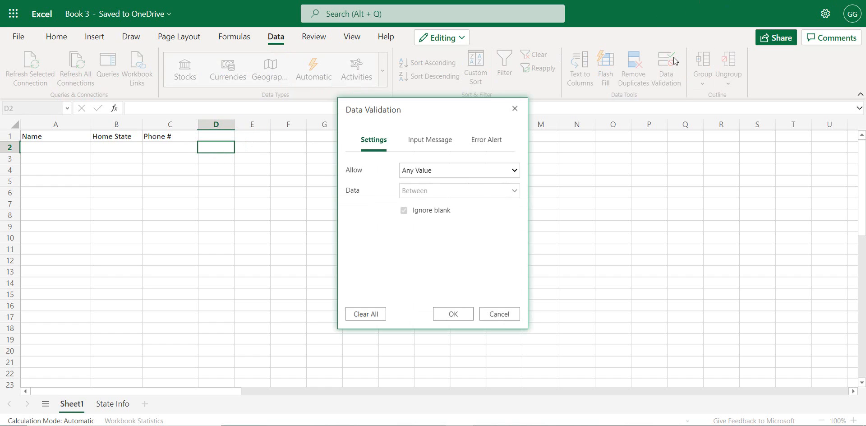
click(471, 169)
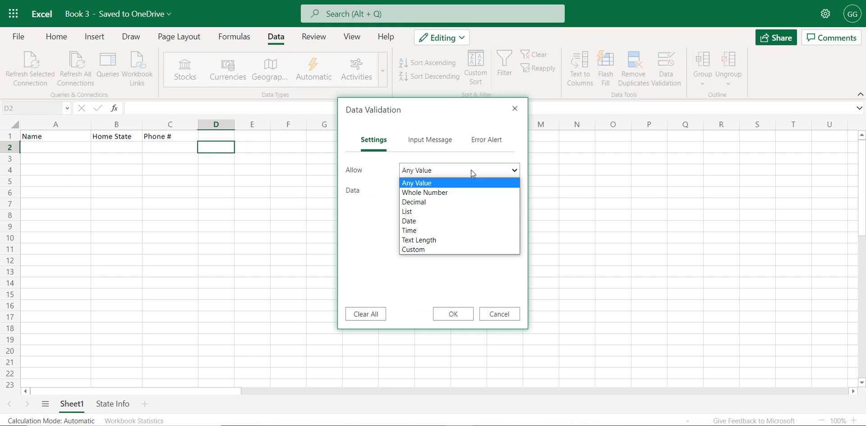
click(446, 211)
click(436, 210)
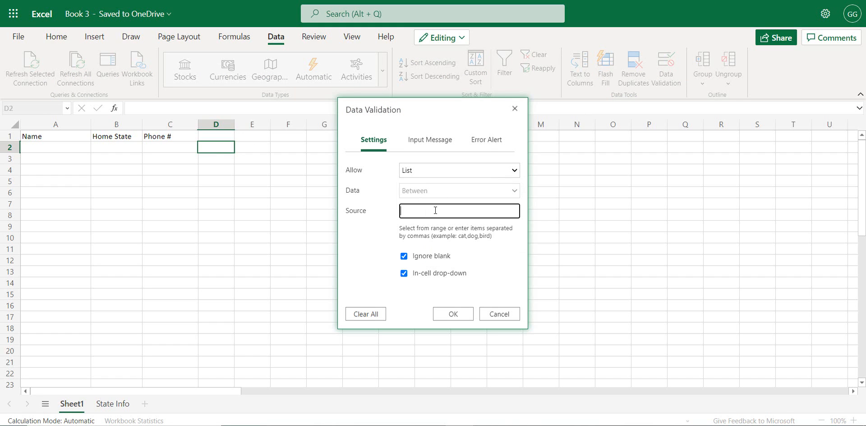
text(Yes, NO)
key(BackSpace)
text(o)
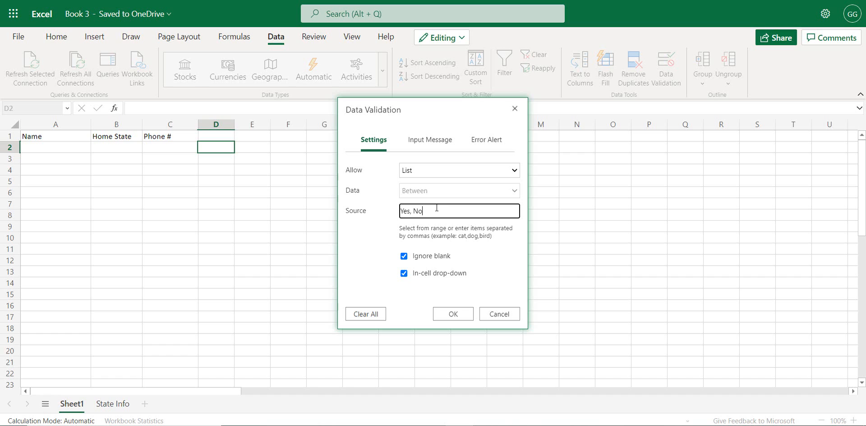
click(446, 321)
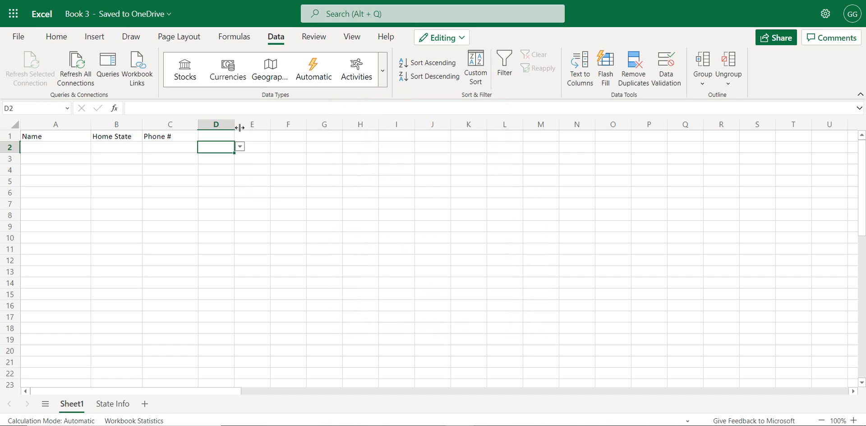
View the options in D2's drop-down, and look at the State Info sheet before returning to Sheet1
click(238, 148)
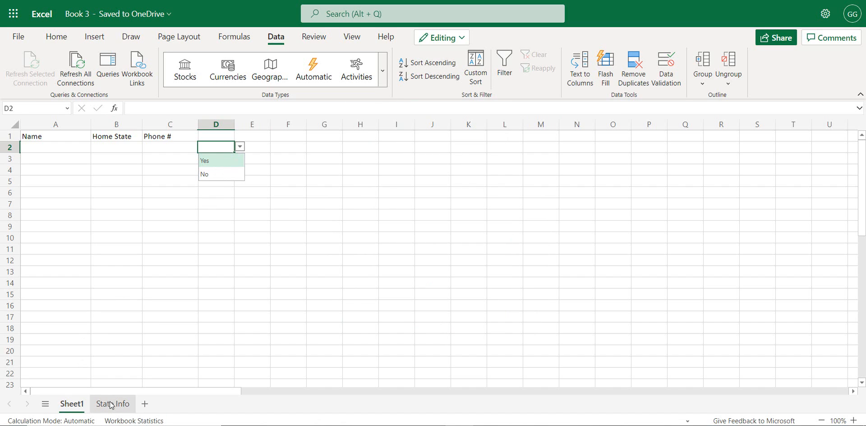
click(251, 139)
click(113, 403)
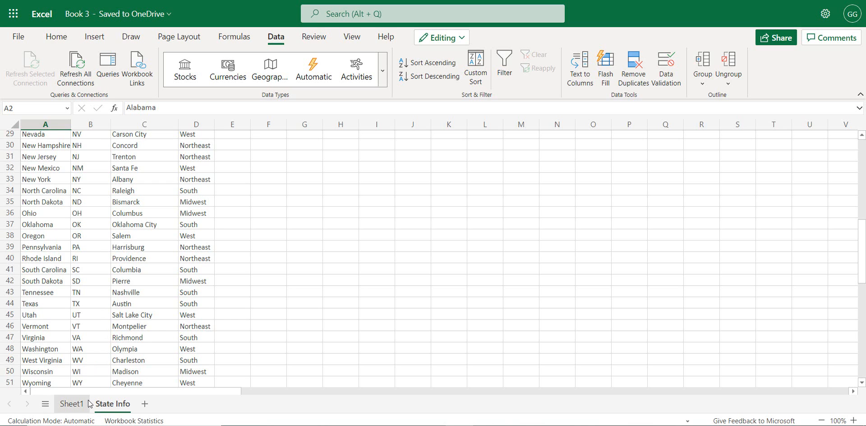
click(72, 403)
Remove the list restriction from cell D2 by setting its validation to allow Any Value
click(230, 145)
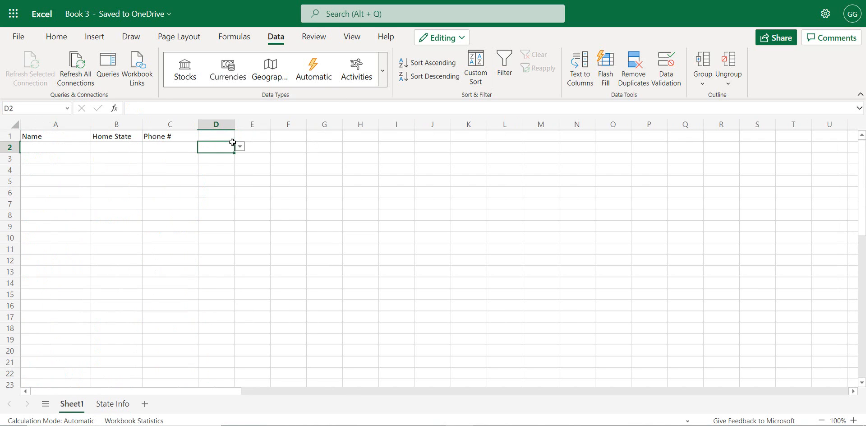
click(667, 68)
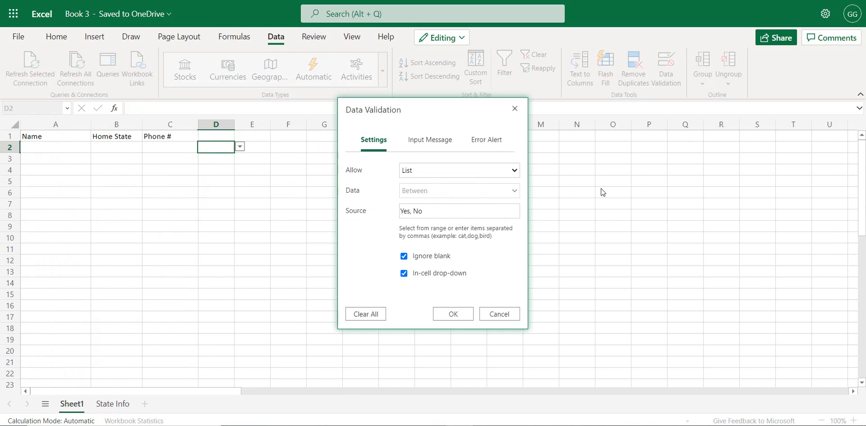
click(471, 215)
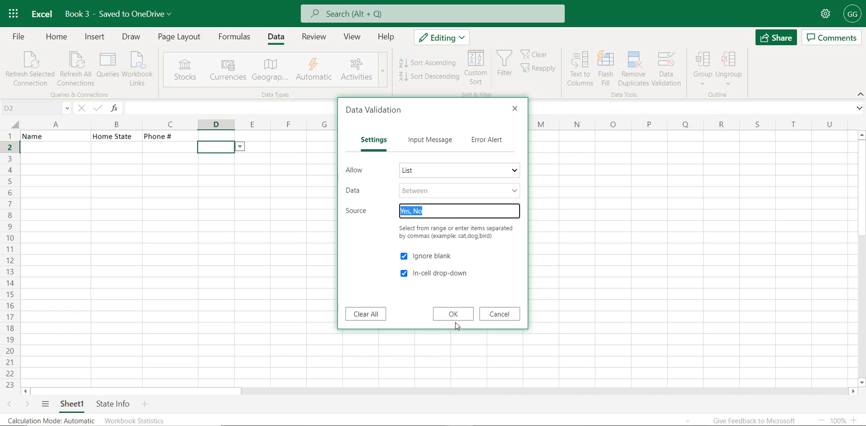
click(459, 170)
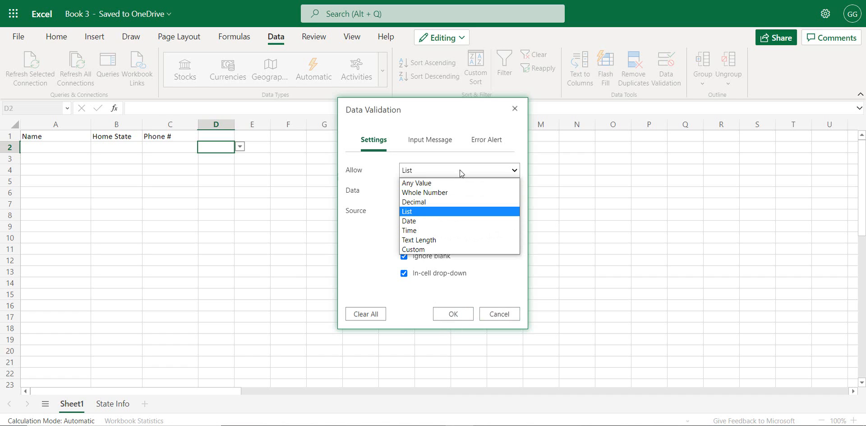
click(457, 182)
click(453, 313)
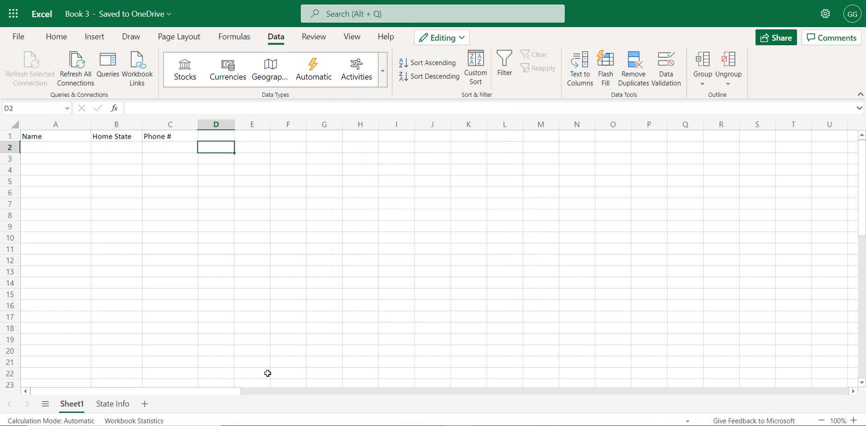
click(137, 149)
click(57, 147)
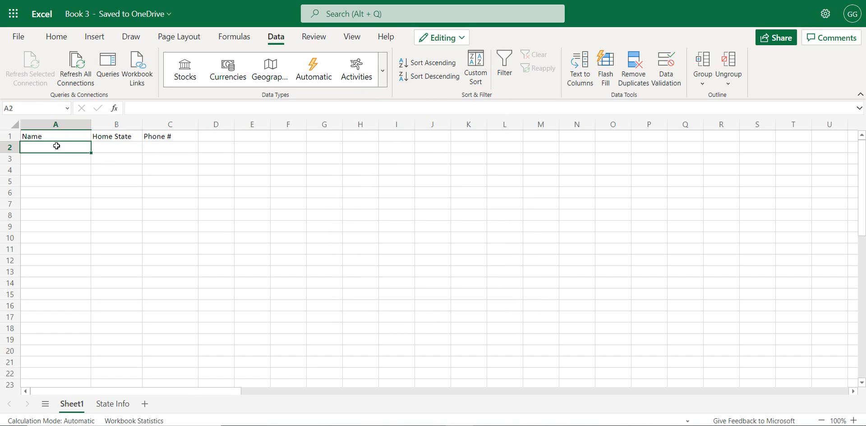
click(98, 149)
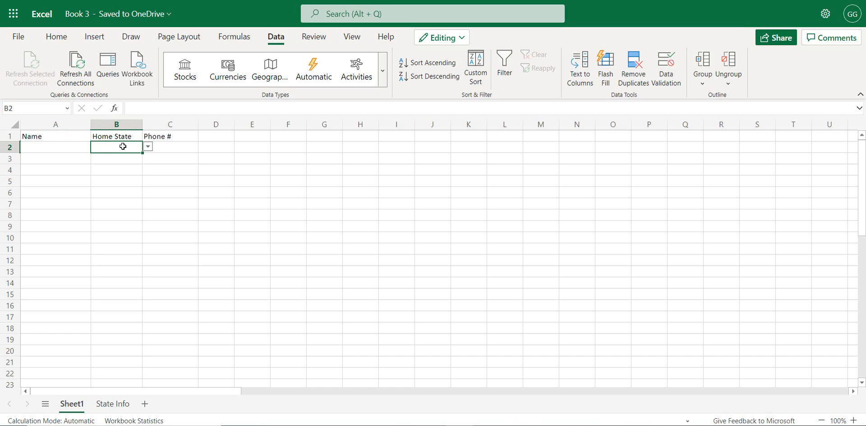
Apply the Special number format Phone Number, locale English (United States), to cells C2:C22 below the Phone # header
click(165, 149)
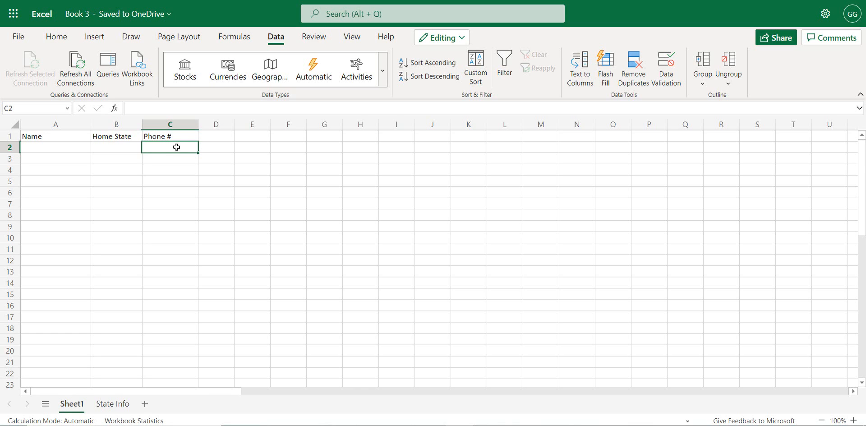
click(223, 137)
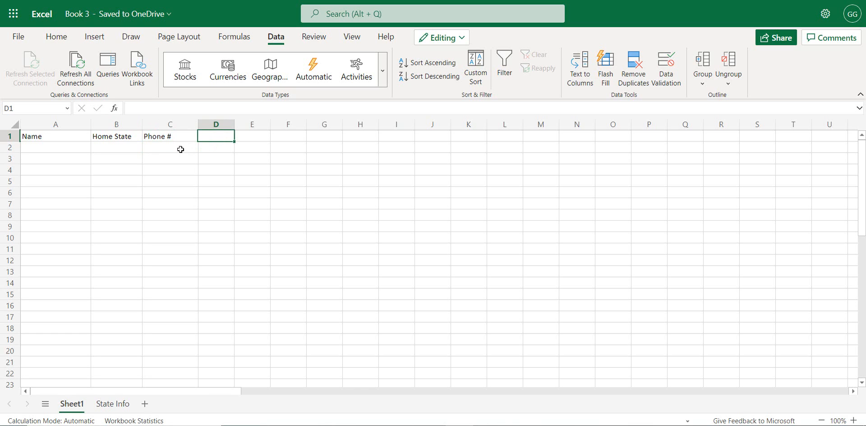
drag(180, 149, 165, 378)
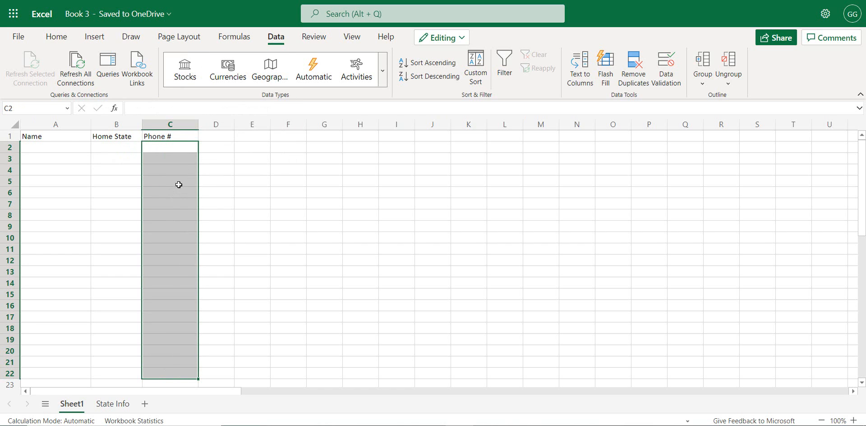
right_click(176, 148)
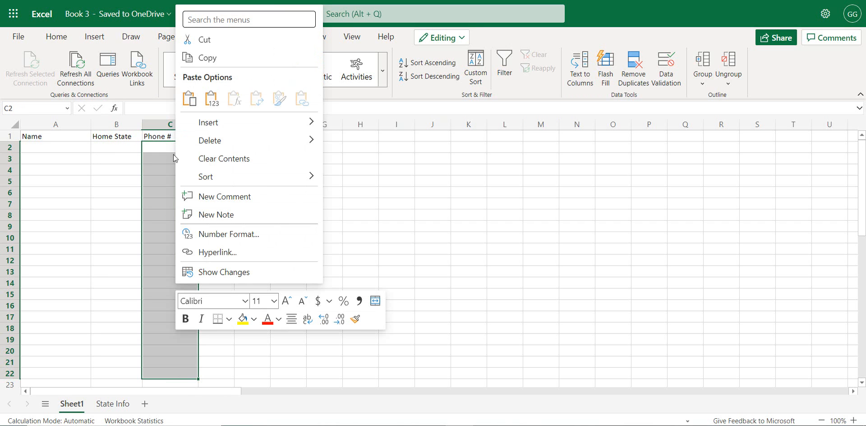
click(212, 235)
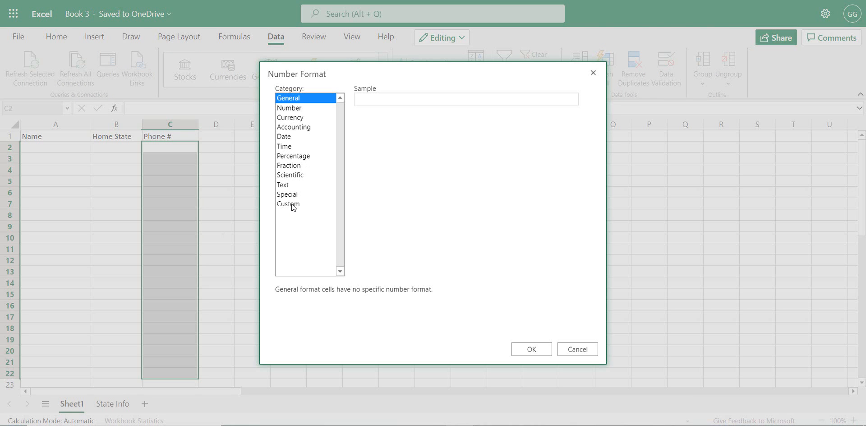
click(287, 194)
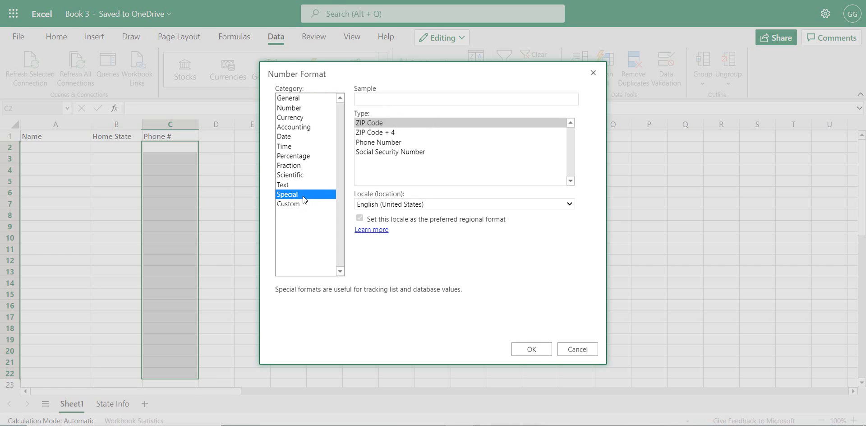
click(399, 144)
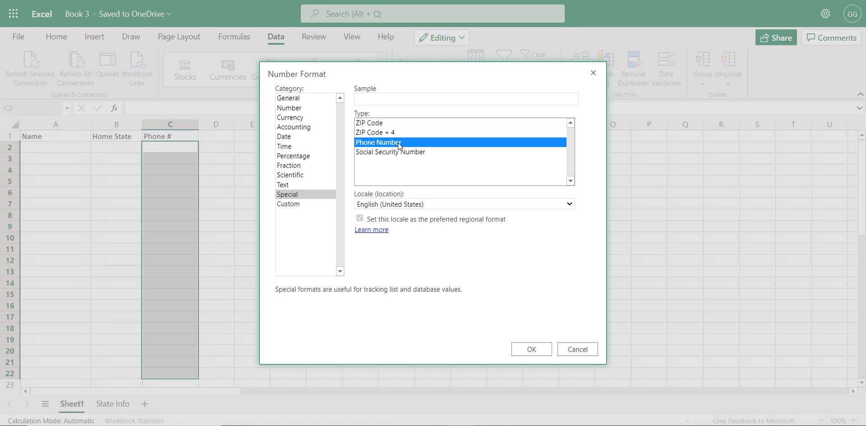
click(529, 351)
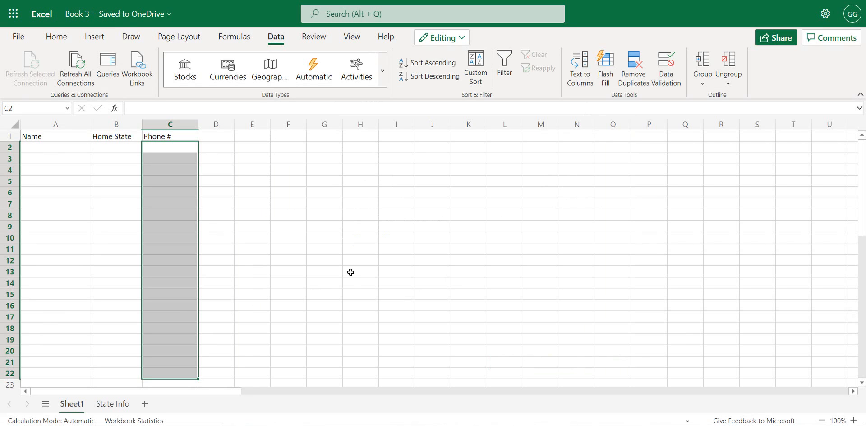
Enter a ten-digit sample phone number without punctuation in cell C2
click(175, 150)
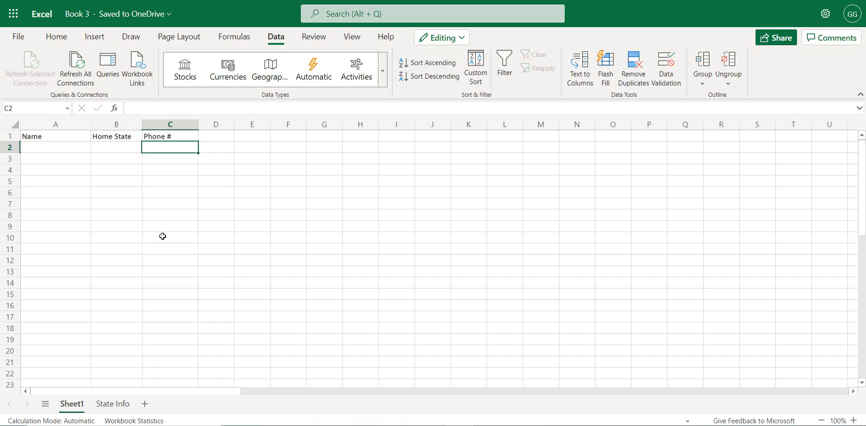
text(5555555)
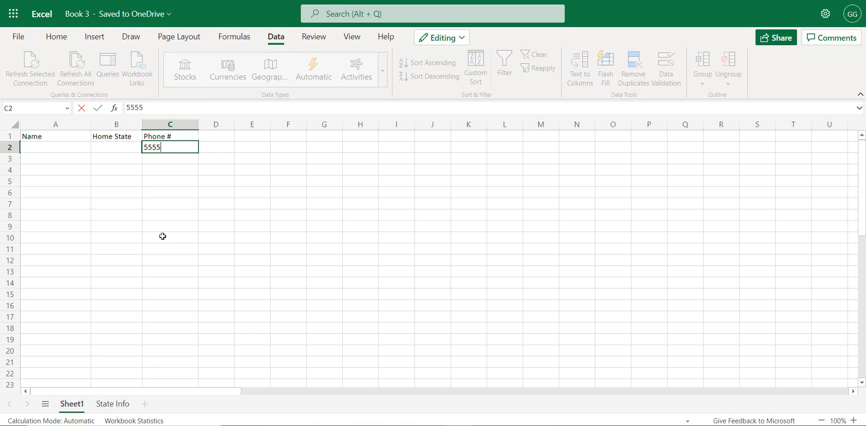
text(555)
key(Return)
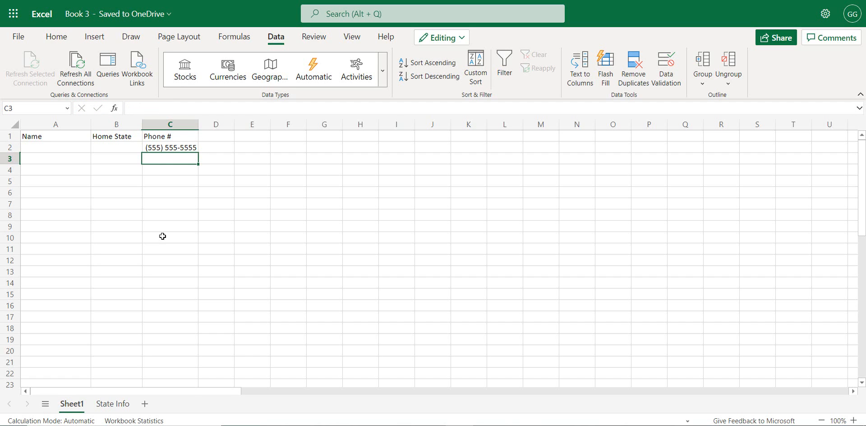
Enter the person's first name in cell A2 and choose Texas from the state list in B2
click(85, 149)
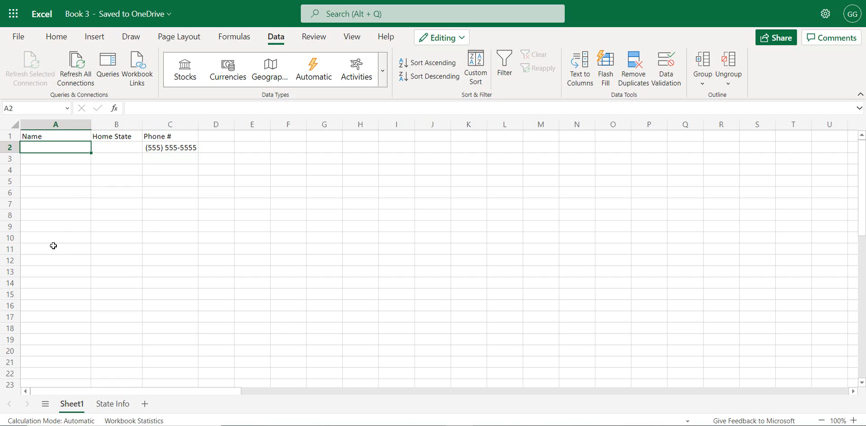
text(Gabe)
key(Tab)
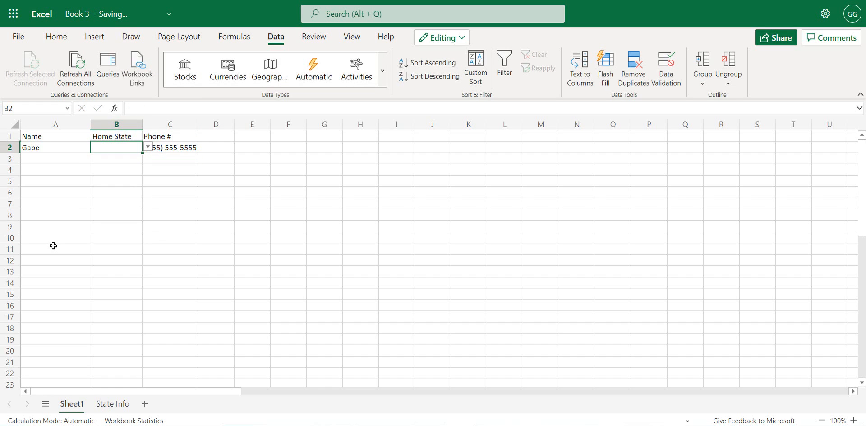
click(147, 148)
text(t)
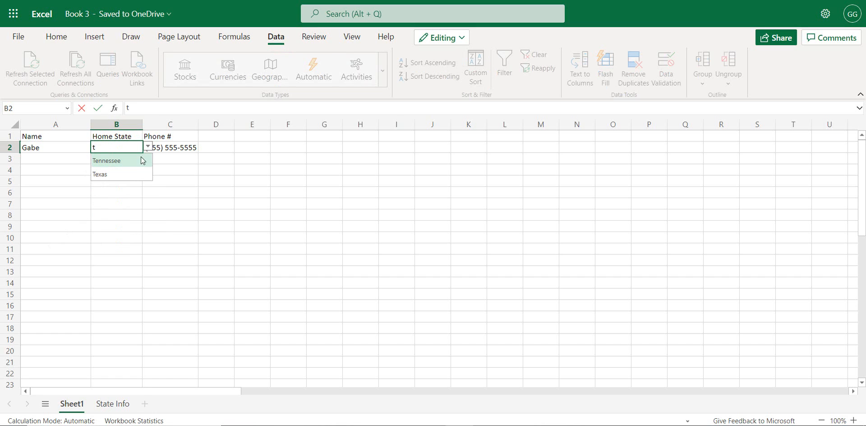
click(127, 174)
Enter the second person's first name in cell A3 and choose Nevada from the state list in B3
click(60, 158)
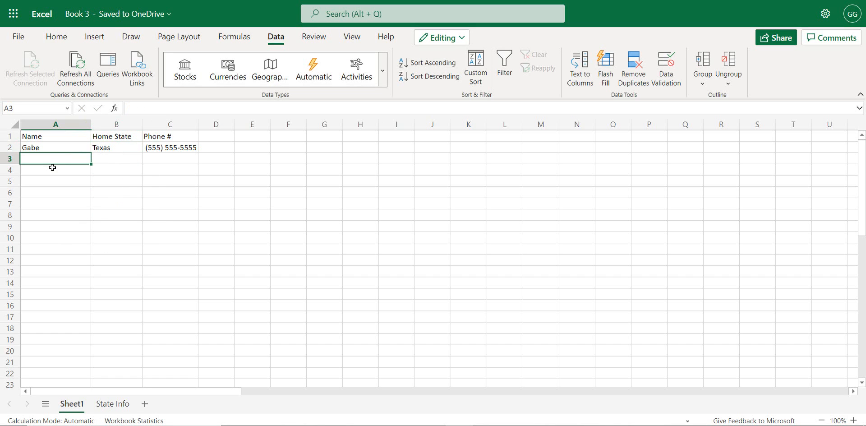
text(Jen)
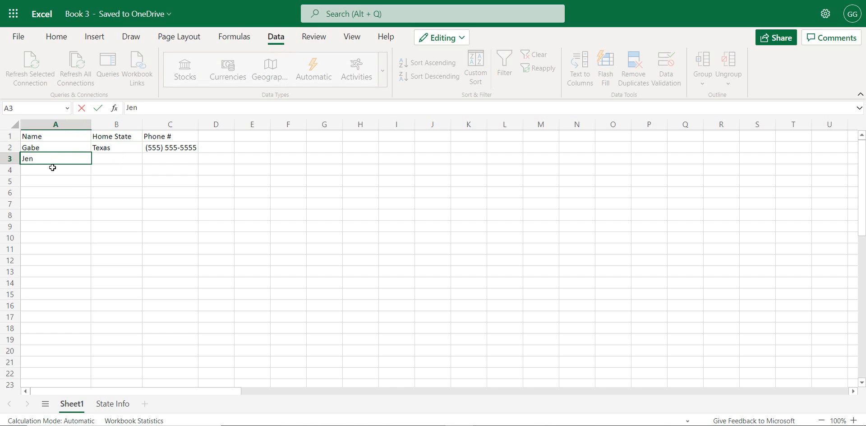
key(Tab)
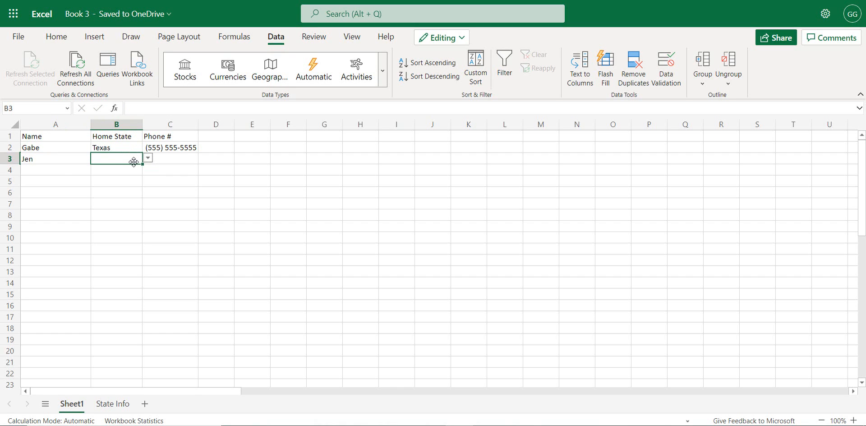
text(N)
click(132, 189)
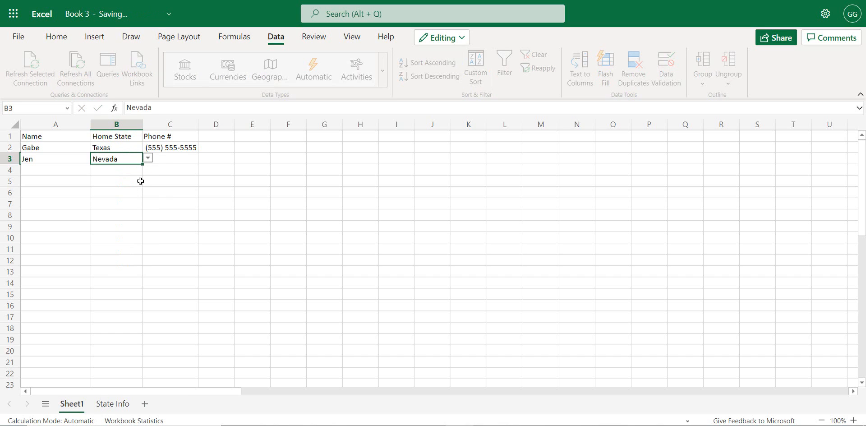
Enter the second person's ten-digit phone number in cell C3
click(172, 159)
text(222)
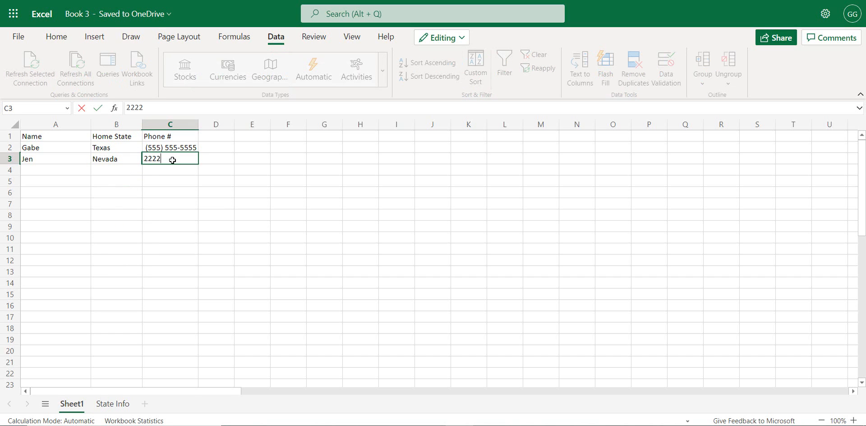
text() 222-222222)
key(Return)
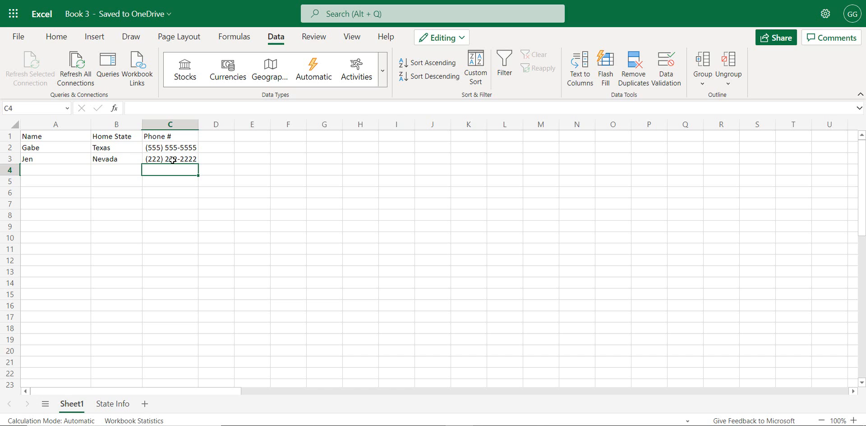
click(122, 148)
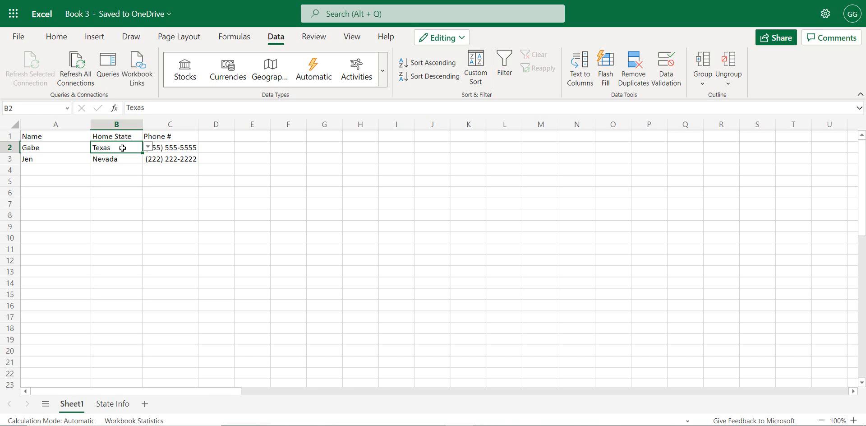
click(55, 147)
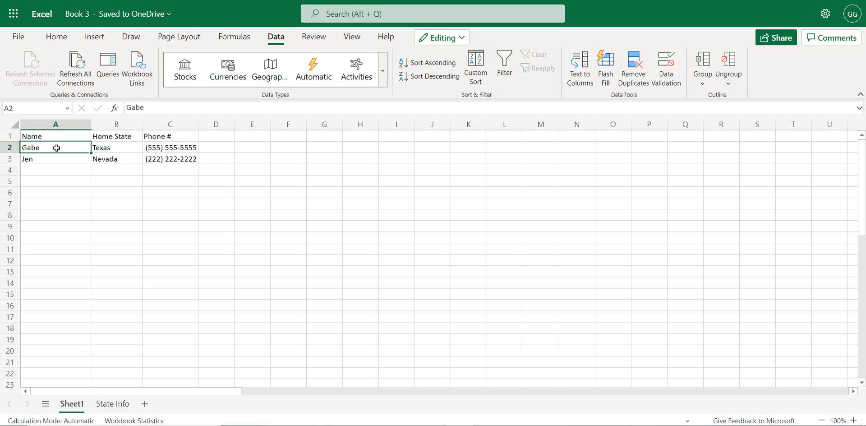